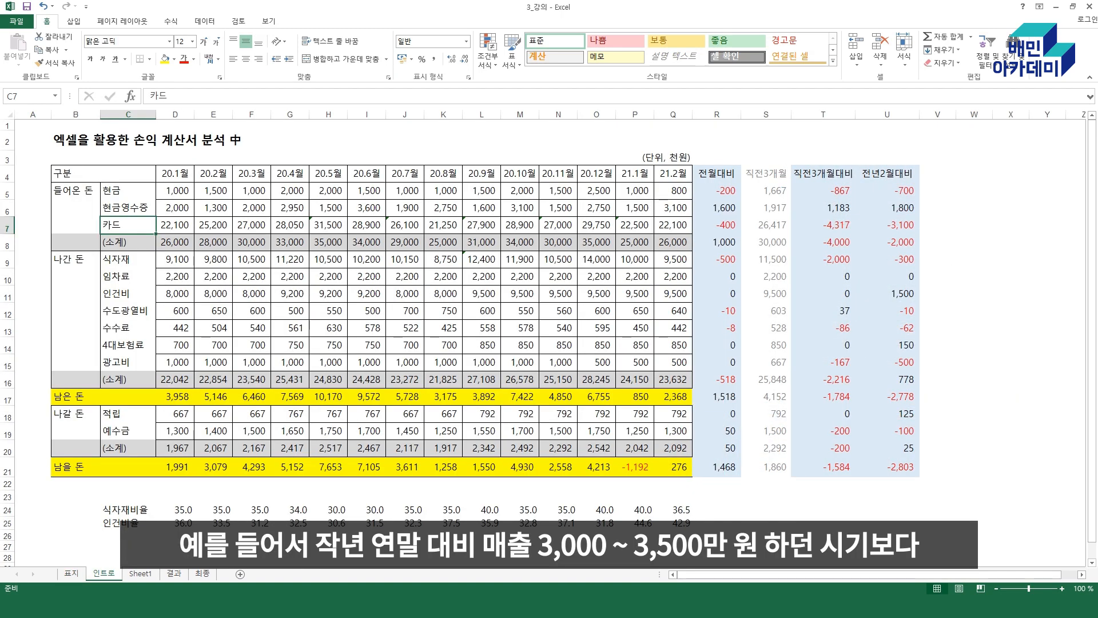
Examine the income rows and their subtotals on the 인트로 sheet and the sales conditions listed on Sheet1
left_click_drag(558, 242, 597, 242)
left_click_drag(520, 242, 597, 242)
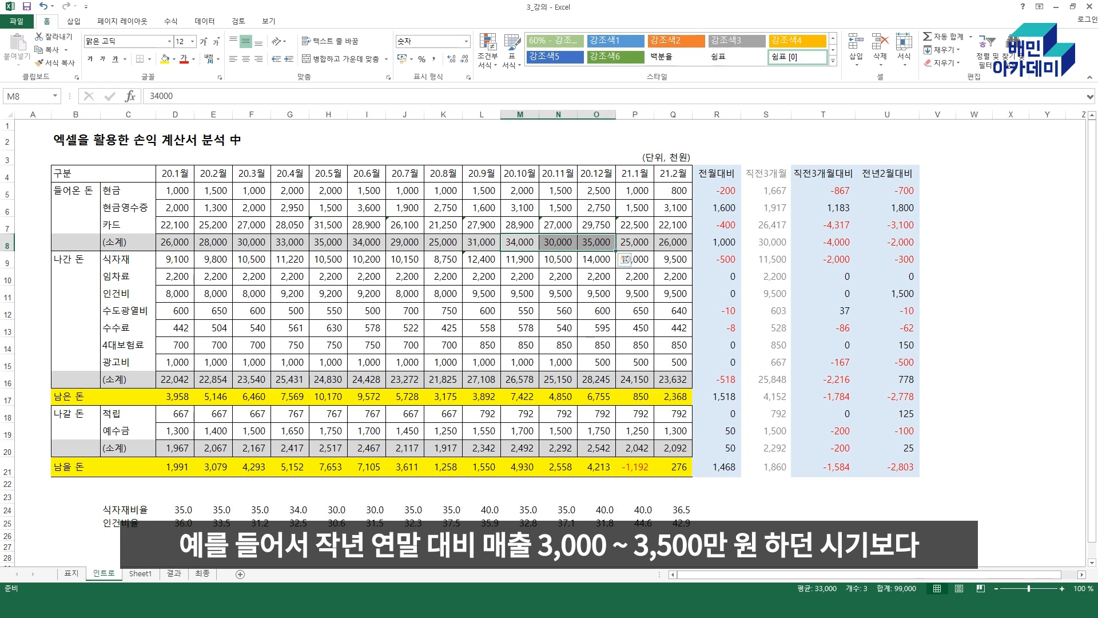
left_click_drag(635, 242, 674, 242)
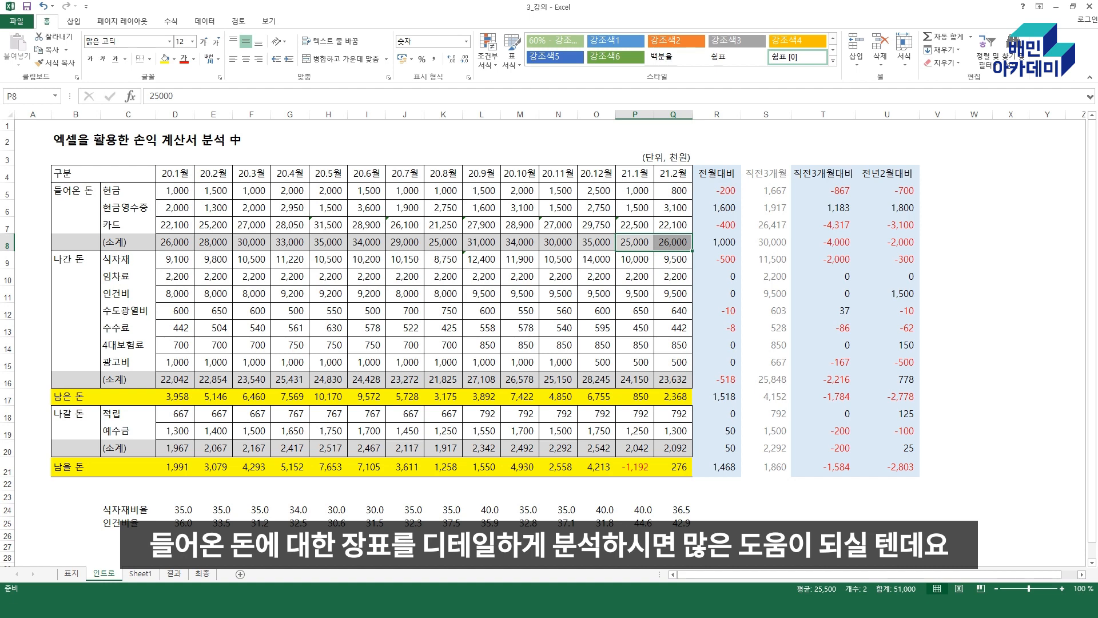
left_click_drag(175, 191, 684, 247)
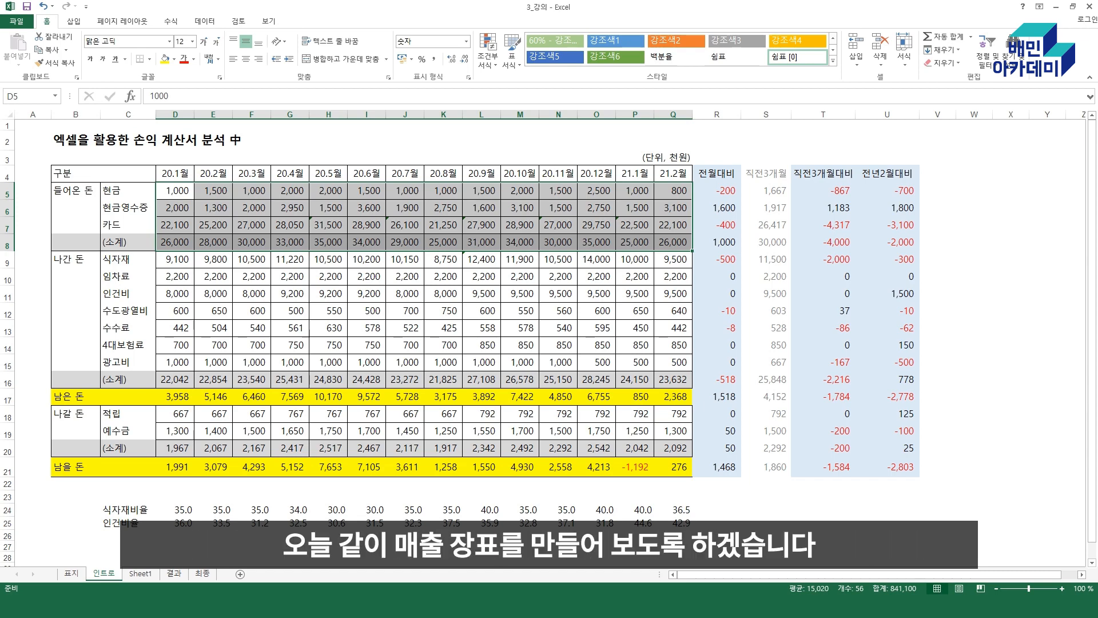
key("ctrl+Page_Down")
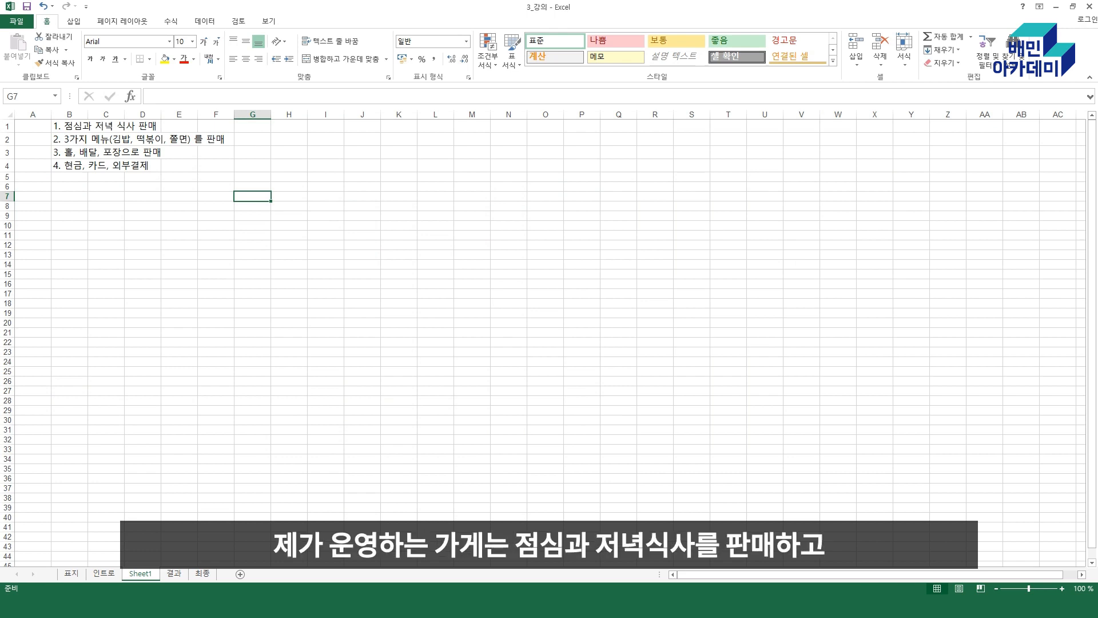
left_click(69, 127)
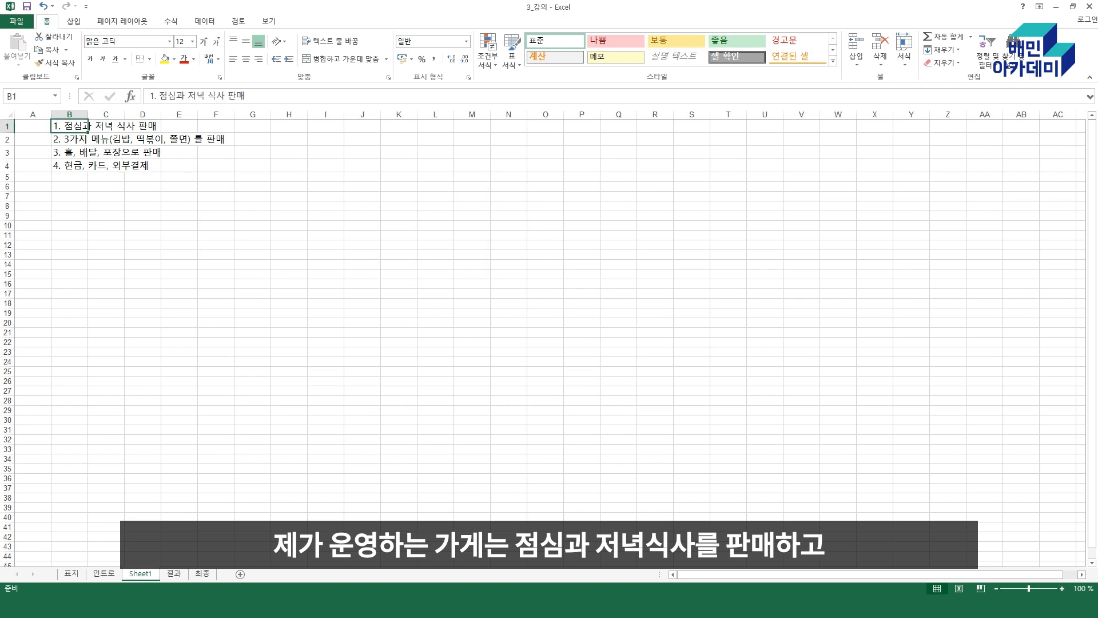
left_click(69, 139)
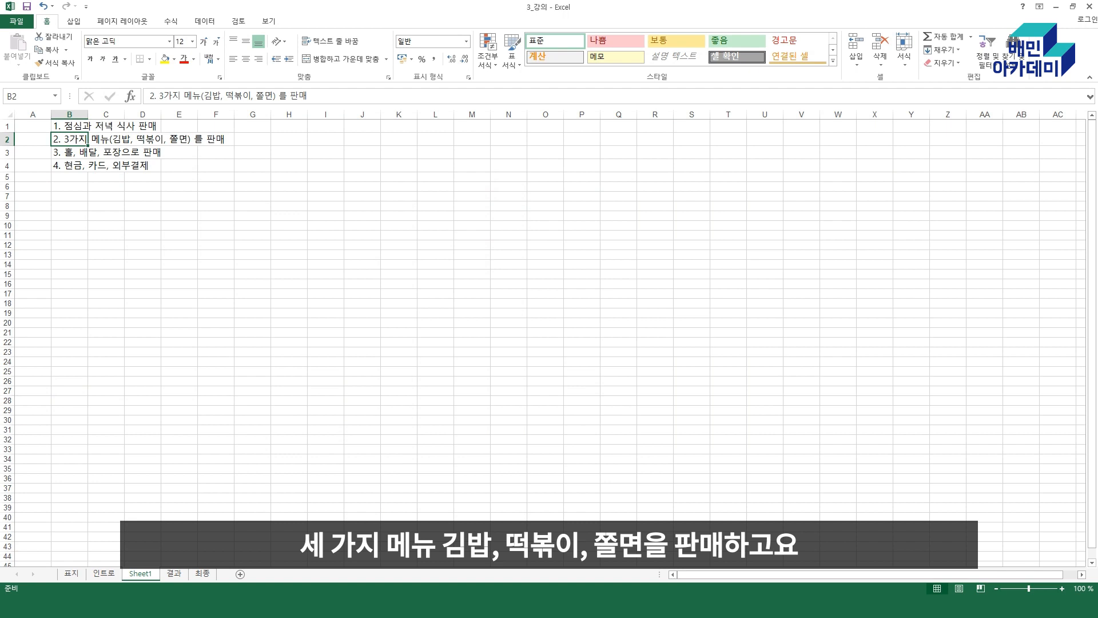
left_click(70, 152)
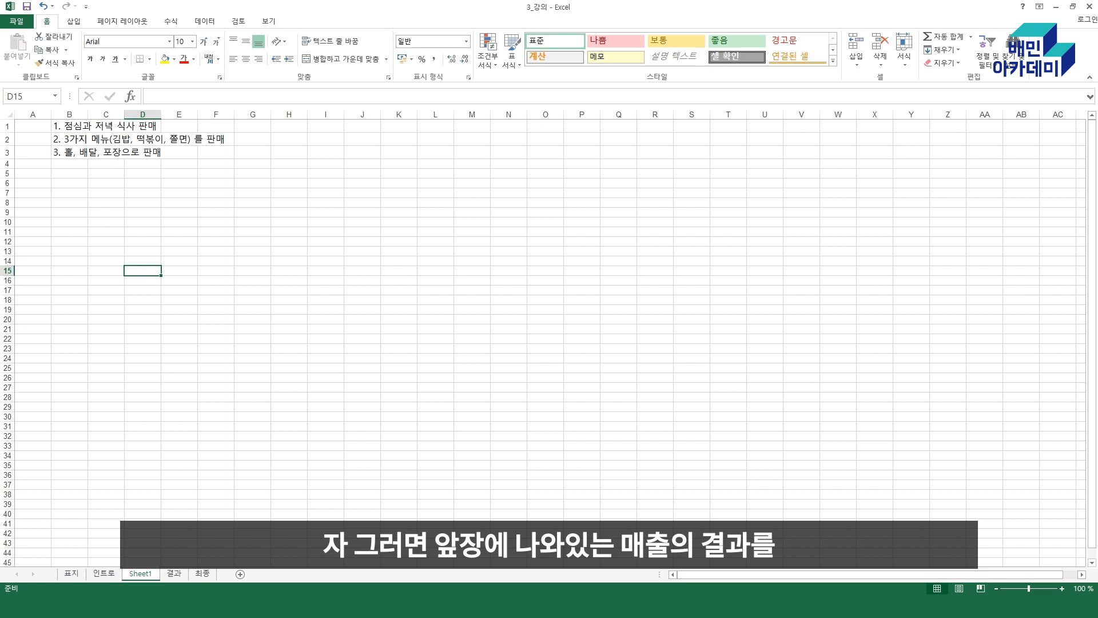
key("ctrl+Page_Up")
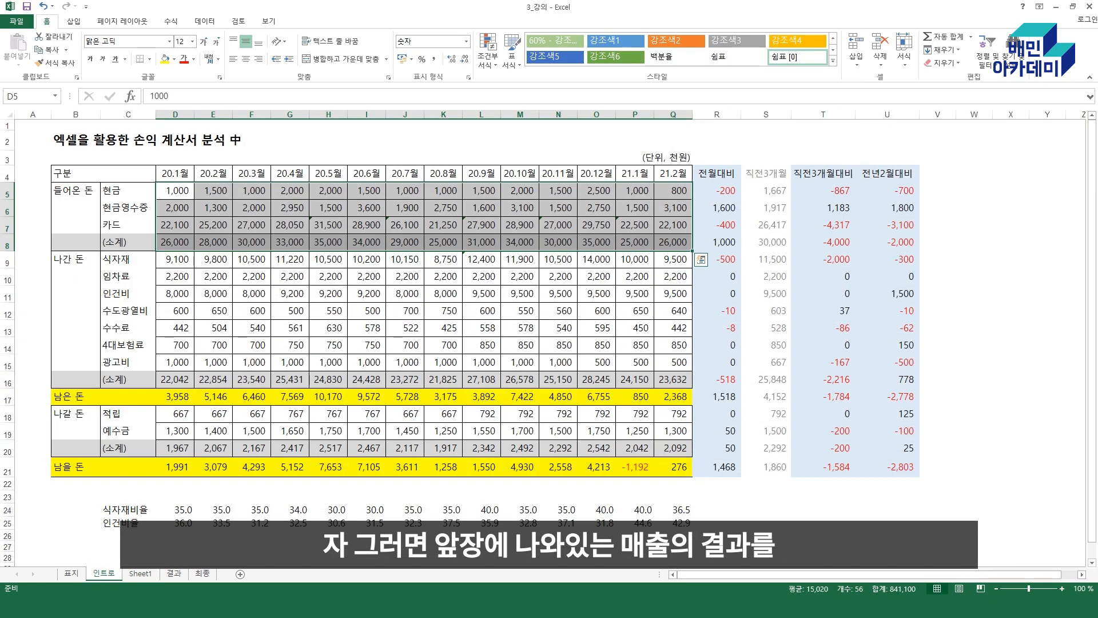
key("ctrl+Page_Down")
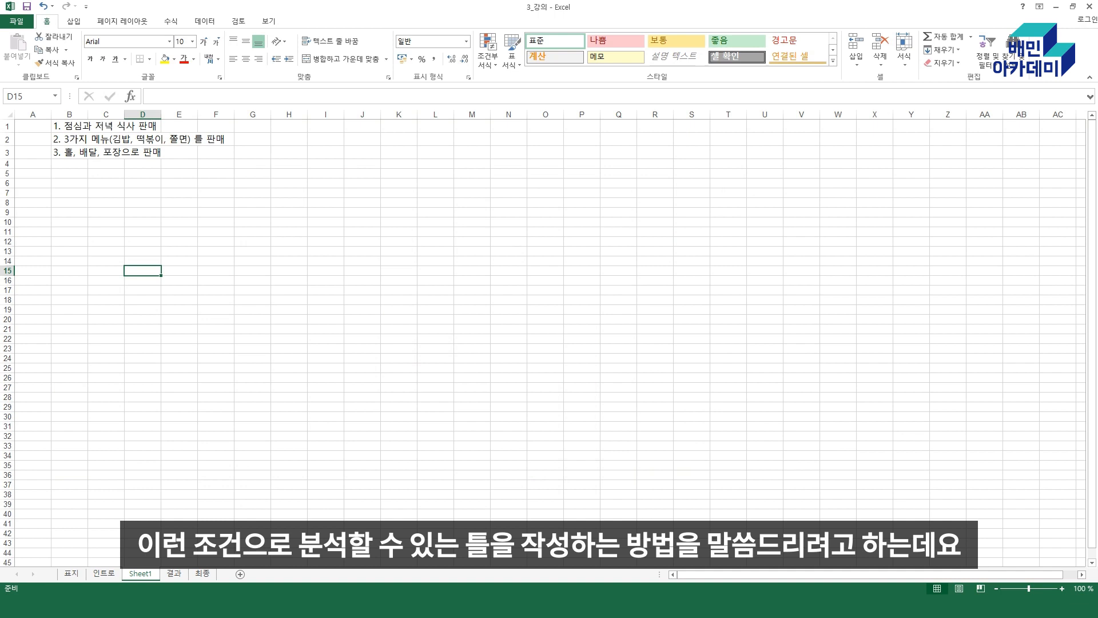
Enter the meal-time labels 점심 in B5 and 저녁 in B6 of Sheet1
left_click(69, 173)
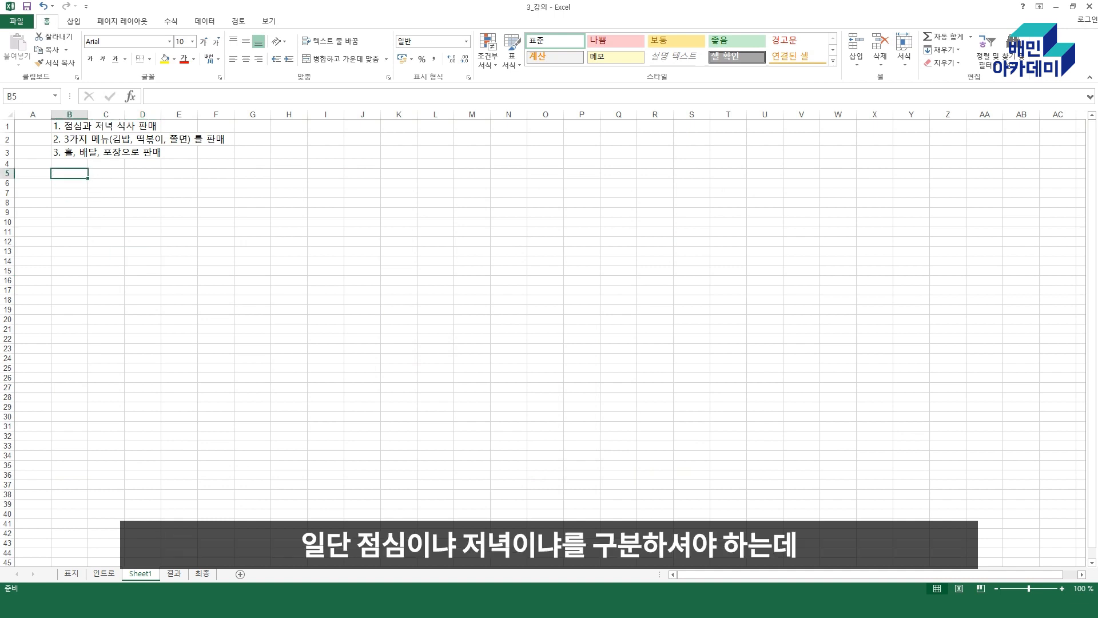
type("점심")
key("Return")
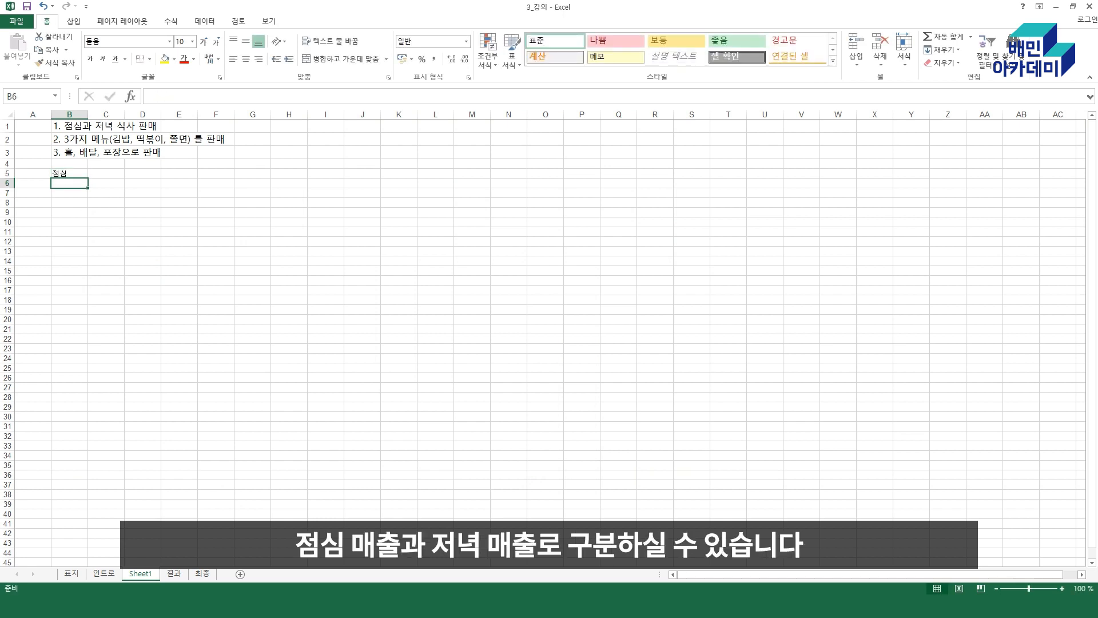
type("저녁")
key("Return")
Enter the first menu item, 김밥, in C5 beside 점심
key("Up")
key("Up")
key("Right")
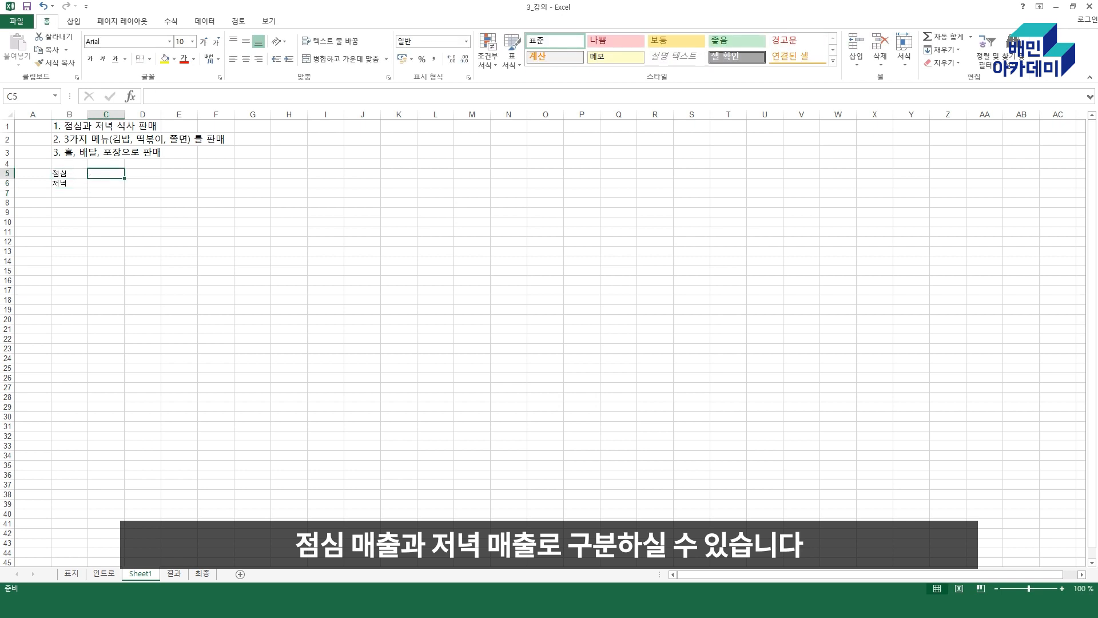
type("김밥")
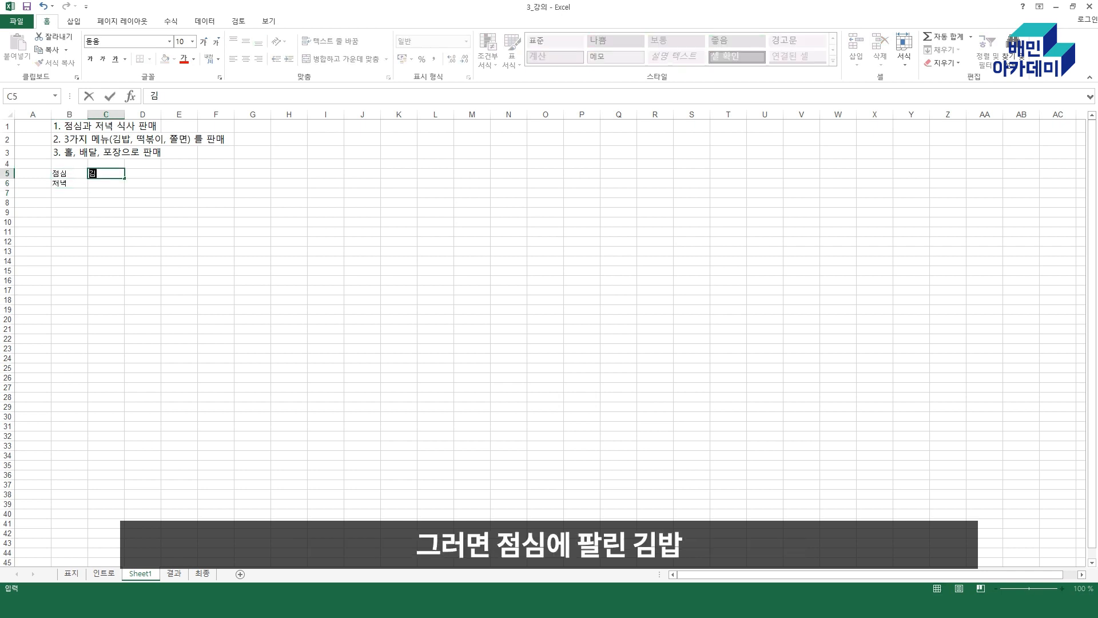
key("Return")
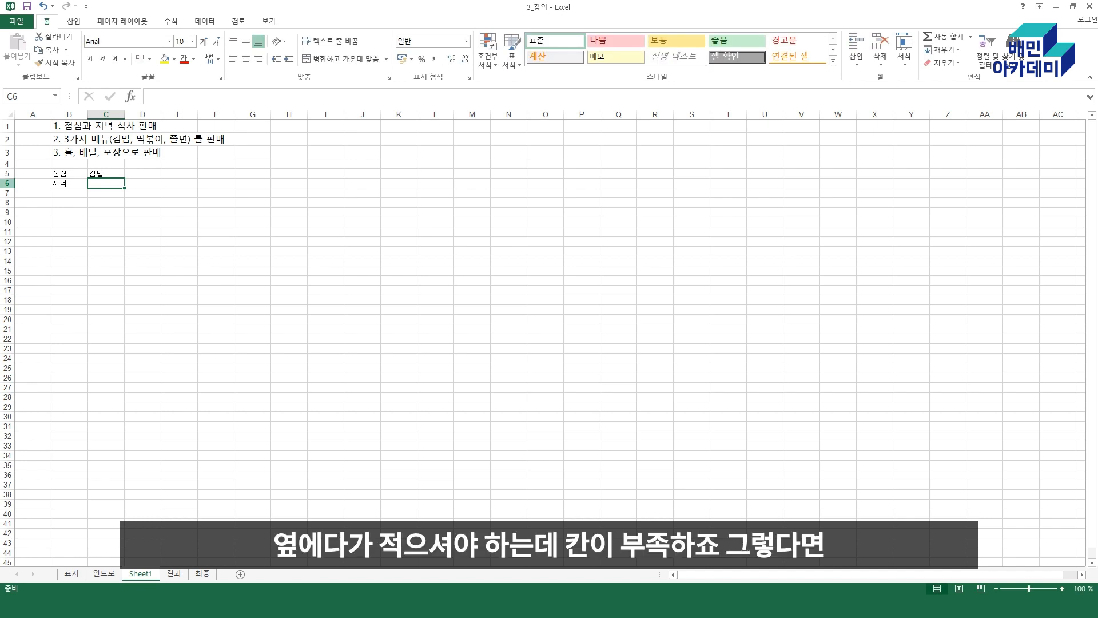
Insert three blank rows above the 저녁 row
left_click(12, 184)
left_click_drag(11, 183, 11, 203)
right_click(7, 193)
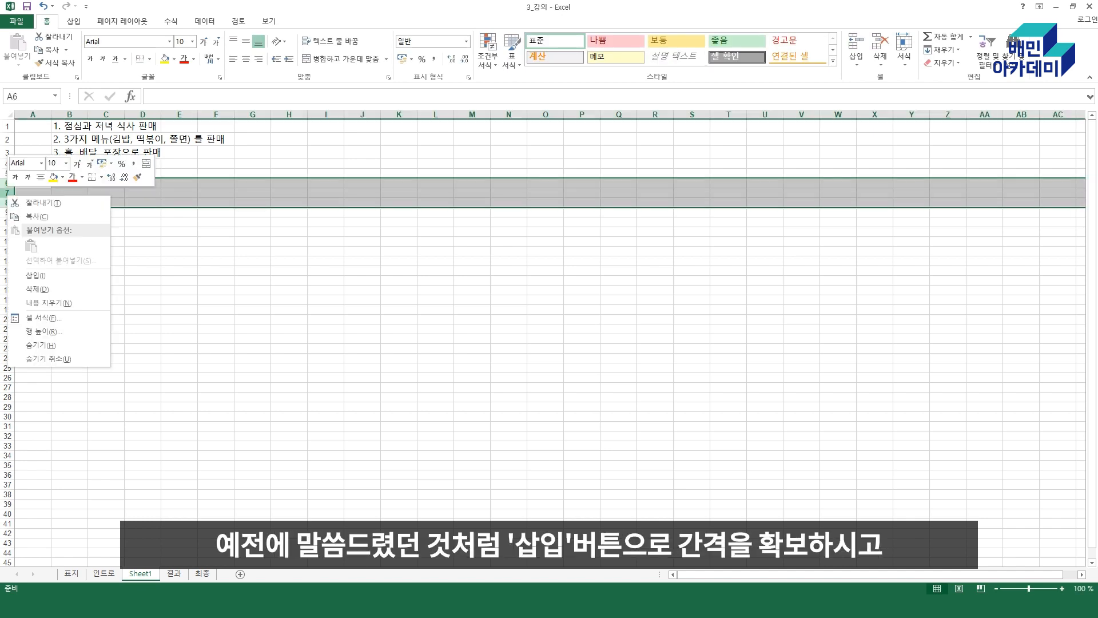
left_click(34, 276)
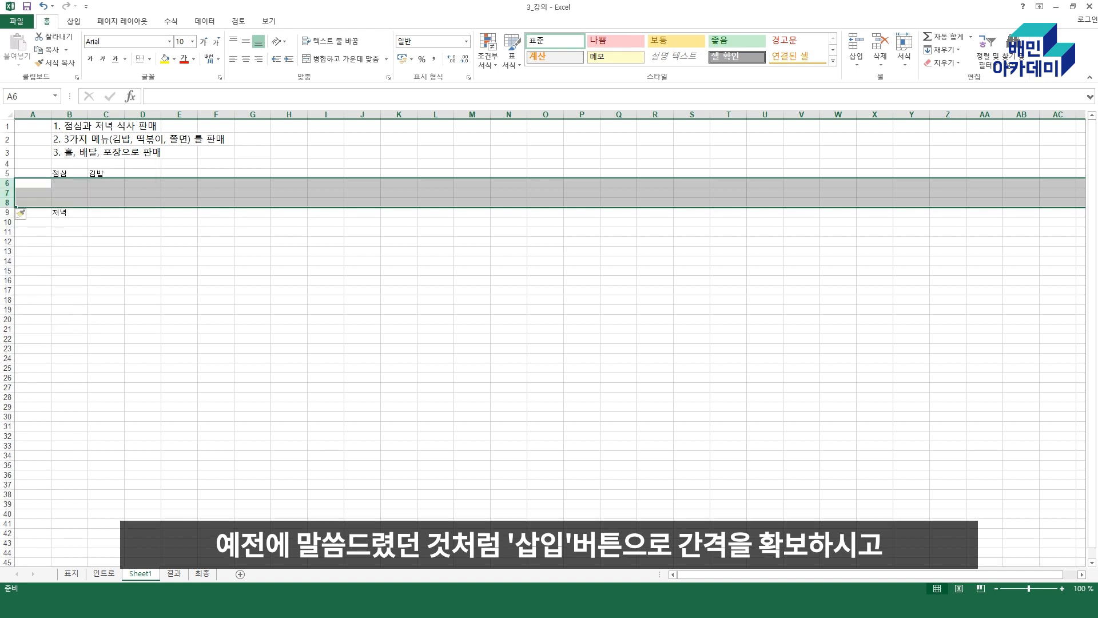
Enter the menu items 떡볶이 in C6 and 쫄면 in C7 below 김밥
left_click(105, 183)
type("떡")
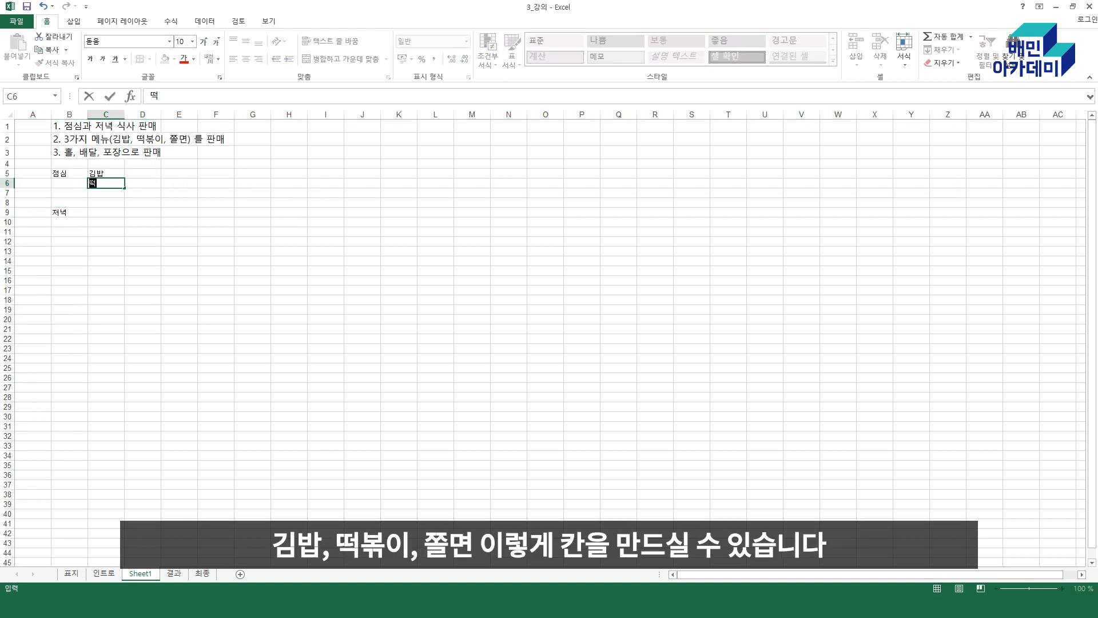
type("볶이")
key("Return")
type("쫄면")
key("Return")
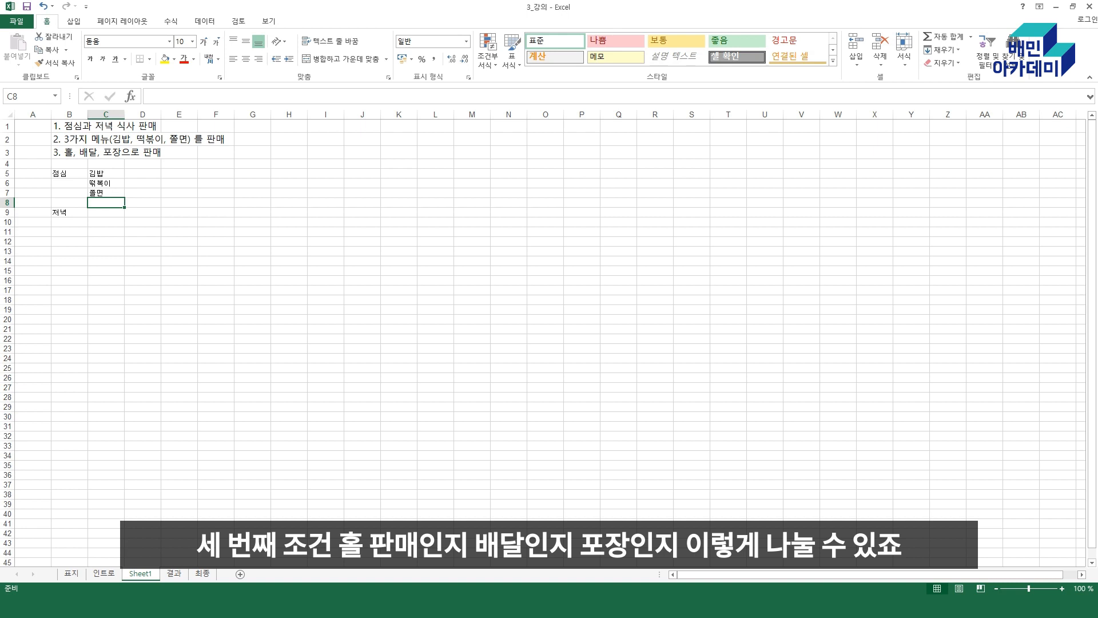
Insert two blank rows between 김밥 and 떡볶이
left_click_drag(7, 183, 7, 193)
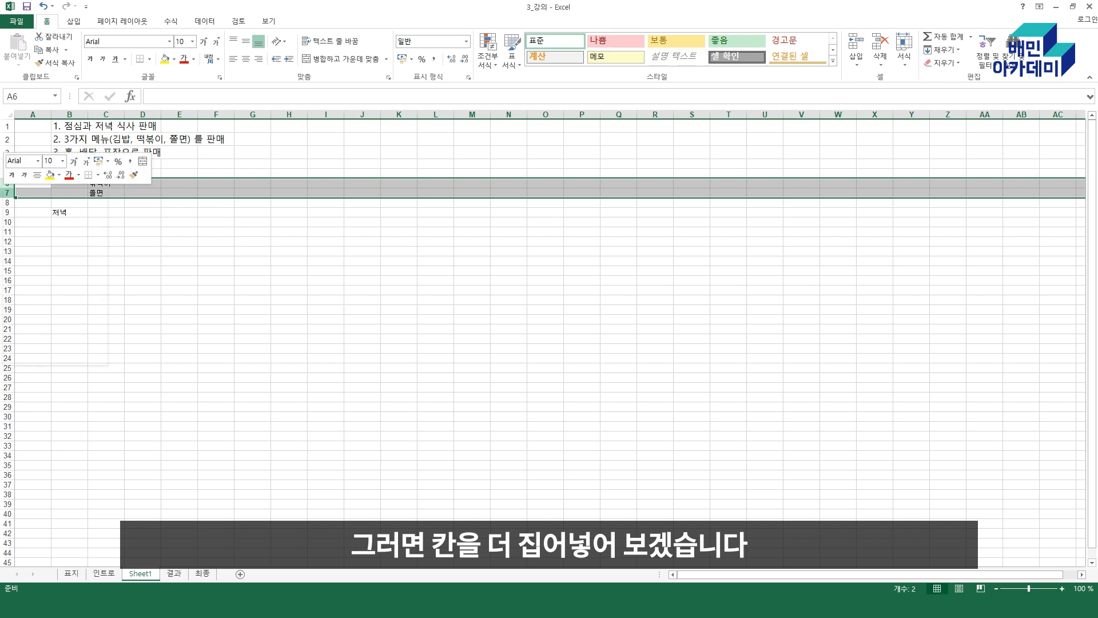
right_click(7, 190)
left_click(25, 274)
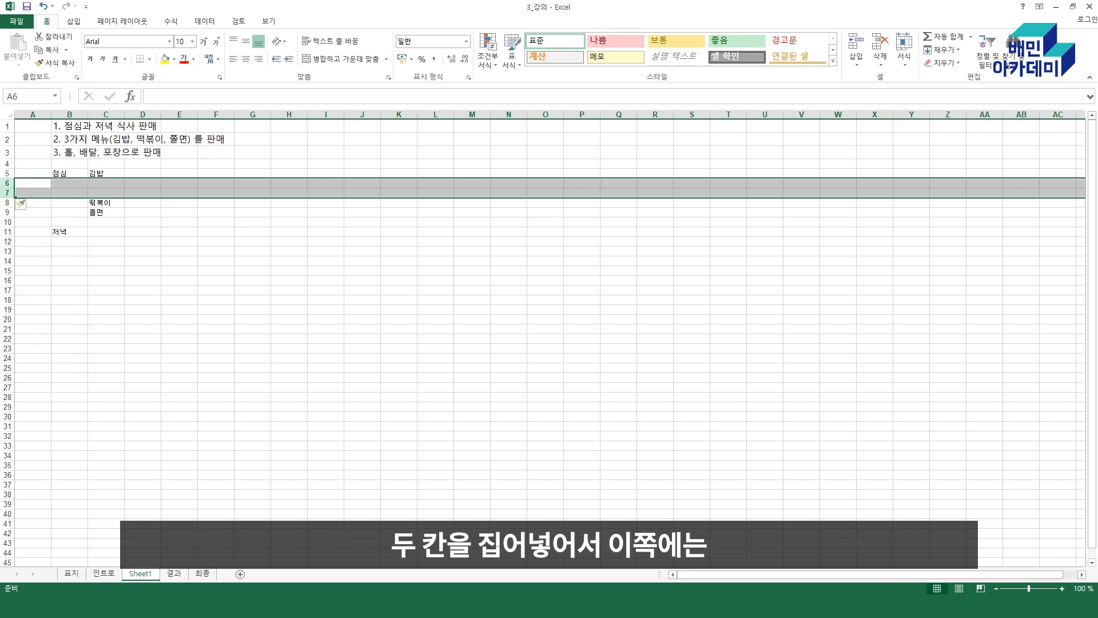
Enter the sales channels 홀, 배달 and 포장 in D5:D7 beside 김밥
left_click(142, 173)
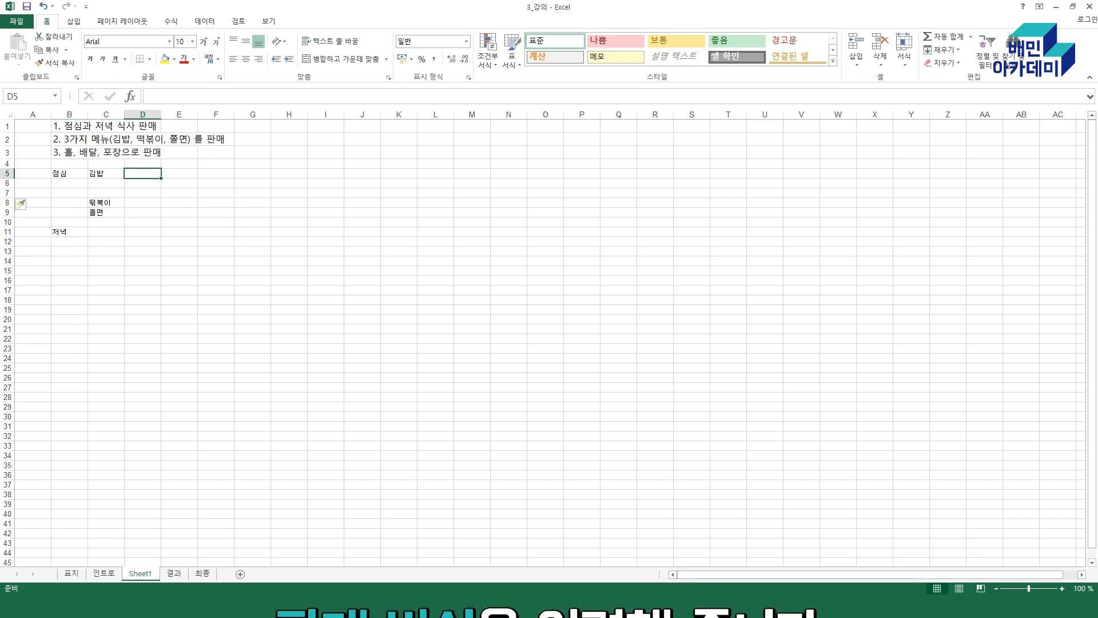
type("홀판매")
key("Return")
type("배달판매")
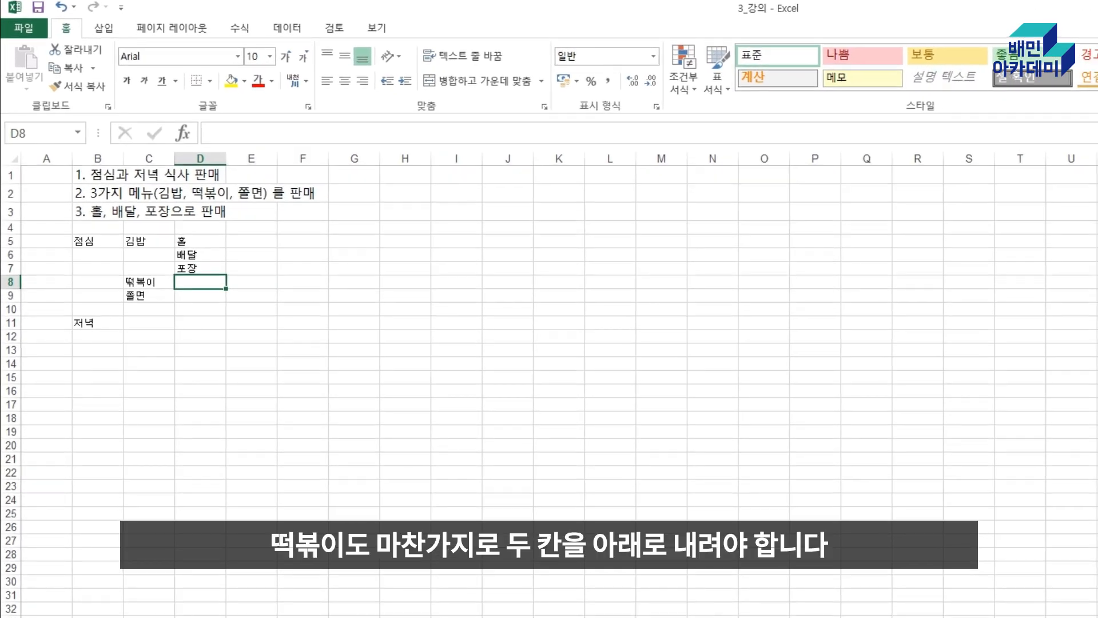
Insert two blank rows between 떡볶이 and 쫄면
left_click_drag(10, 295, 11, 309)
right_click(10, 307)
left_click(50, 419)
left_click_drag(150, 432, 199, 432)
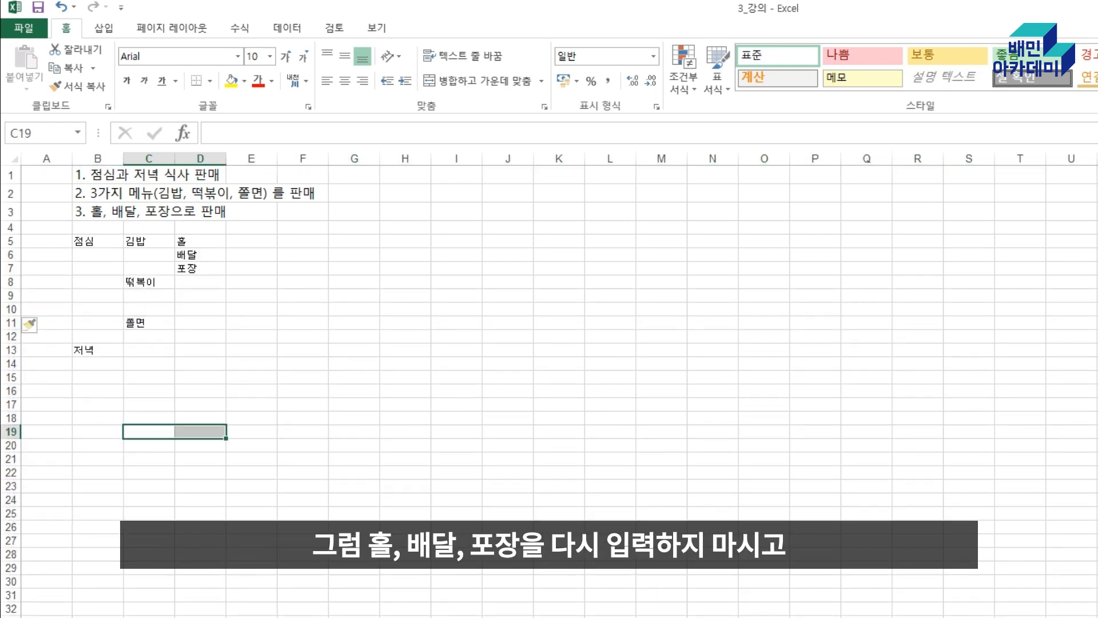
left_click(200, 418)
Copy the sales channels in D5:D7 to D8:D10 for 떡볶이 and D11:D13 for 쫄면
left_click(200, 241)
left_click_drag(200, 241, 200, 268)
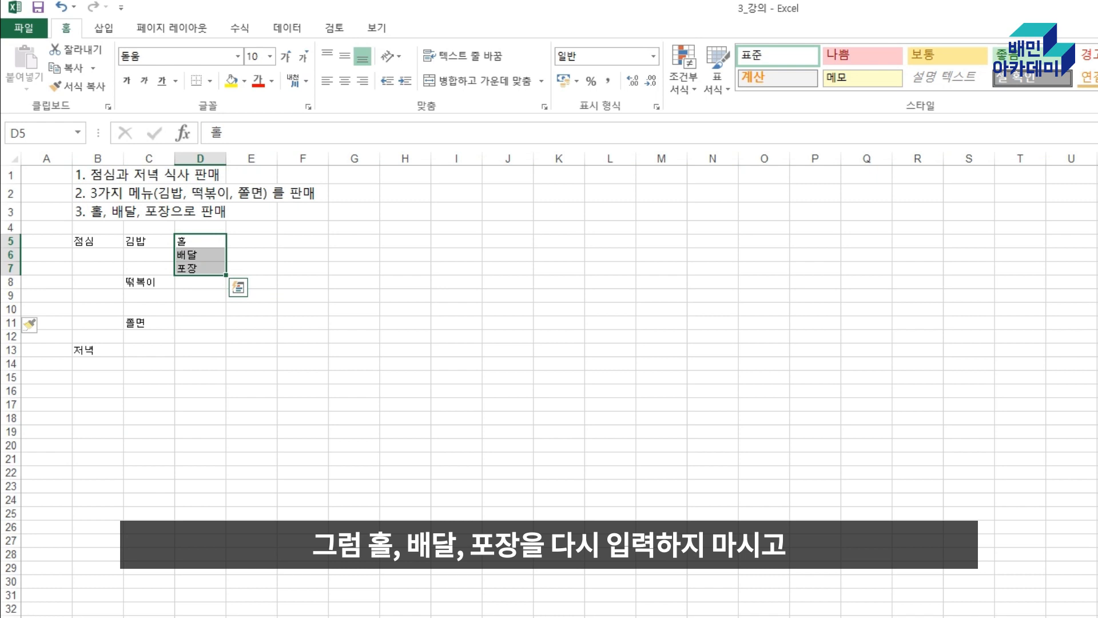
left_click_drag(200, 241, 200, 269)
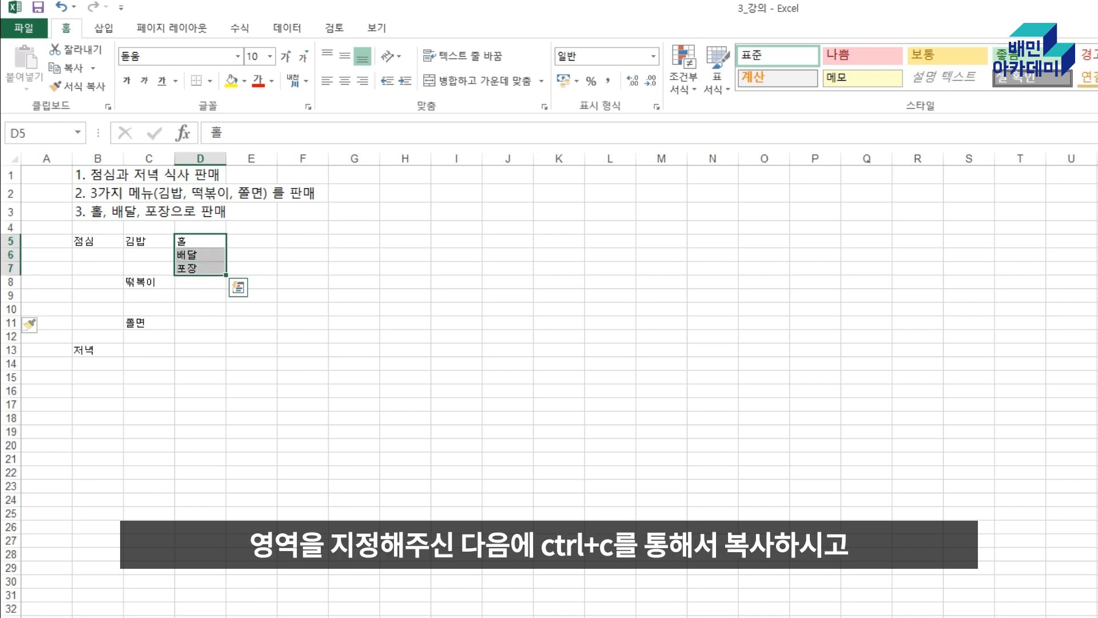
key("ctrl+c")
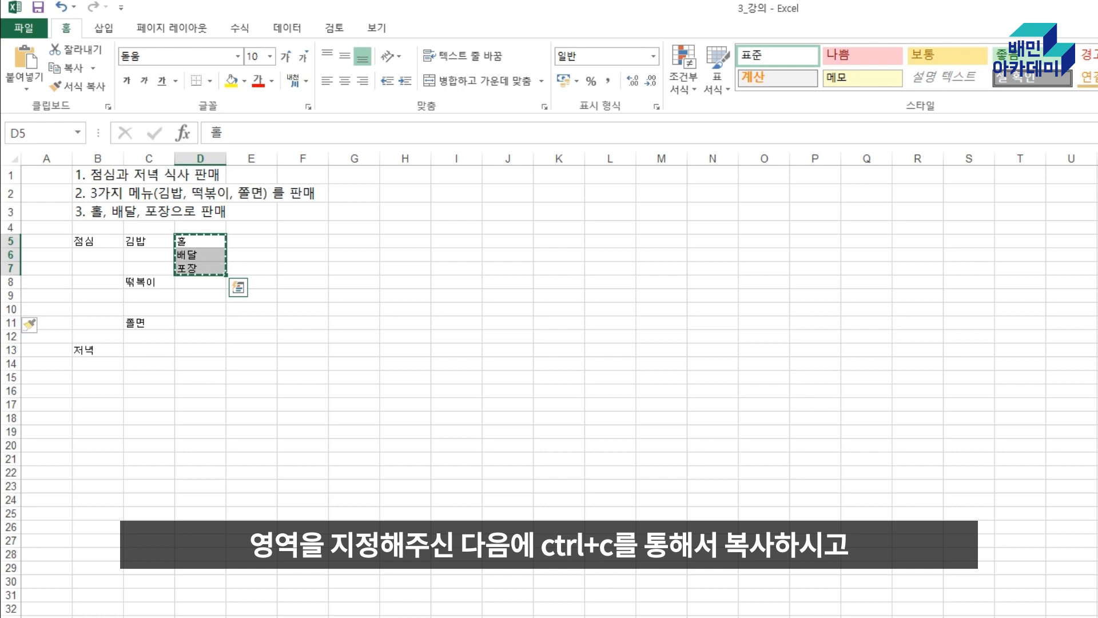
left_click(200, 282)
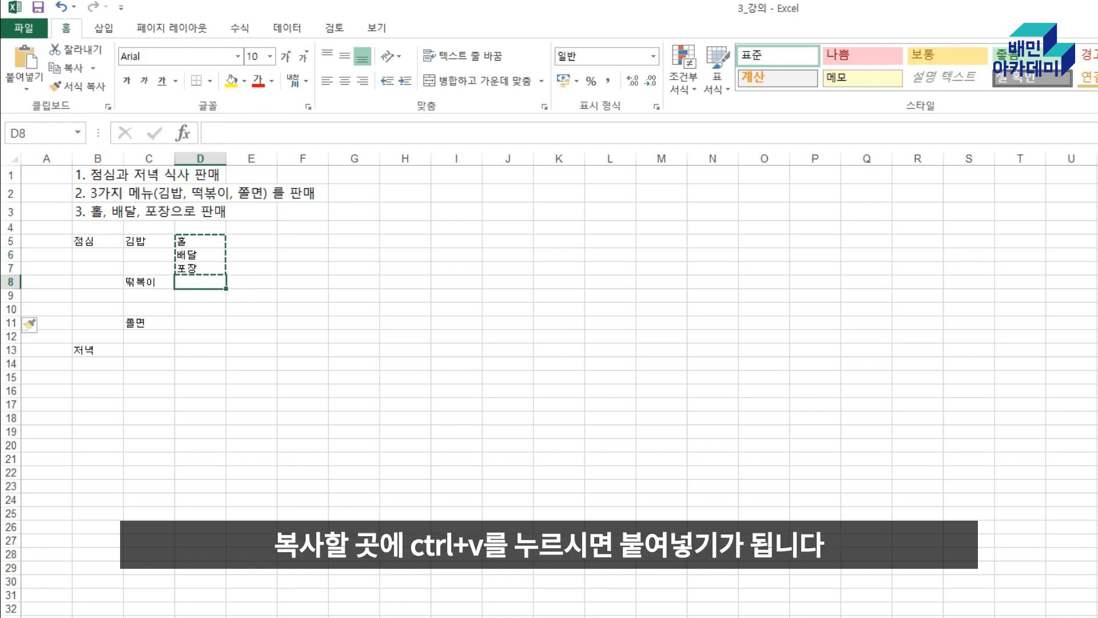
key("ctrl+v")
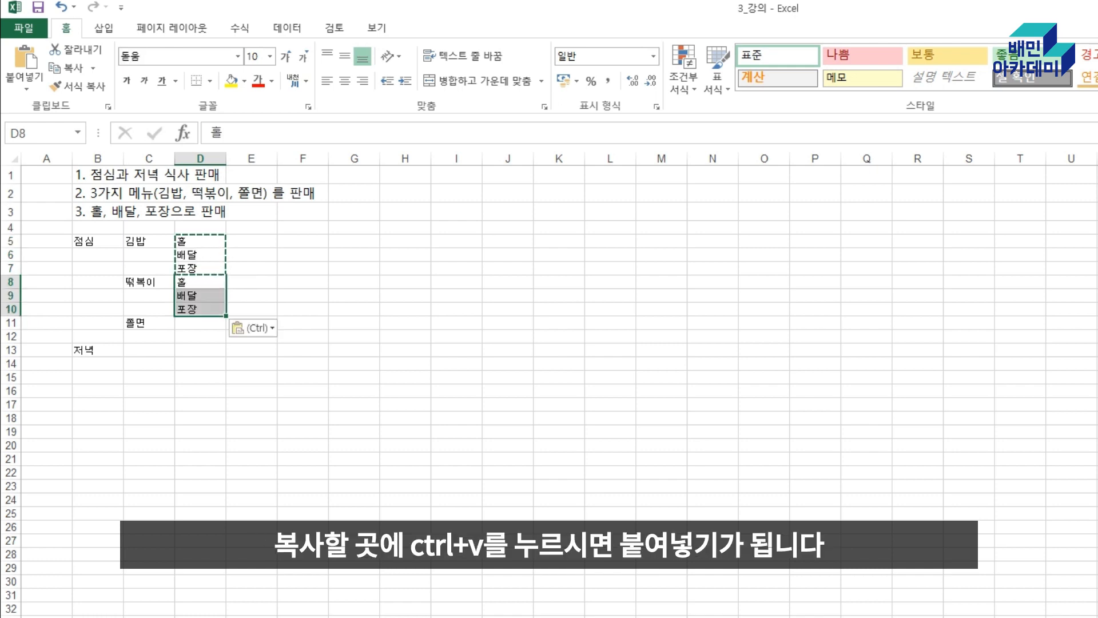
left_click(200, 322)
key("ctrl+v")
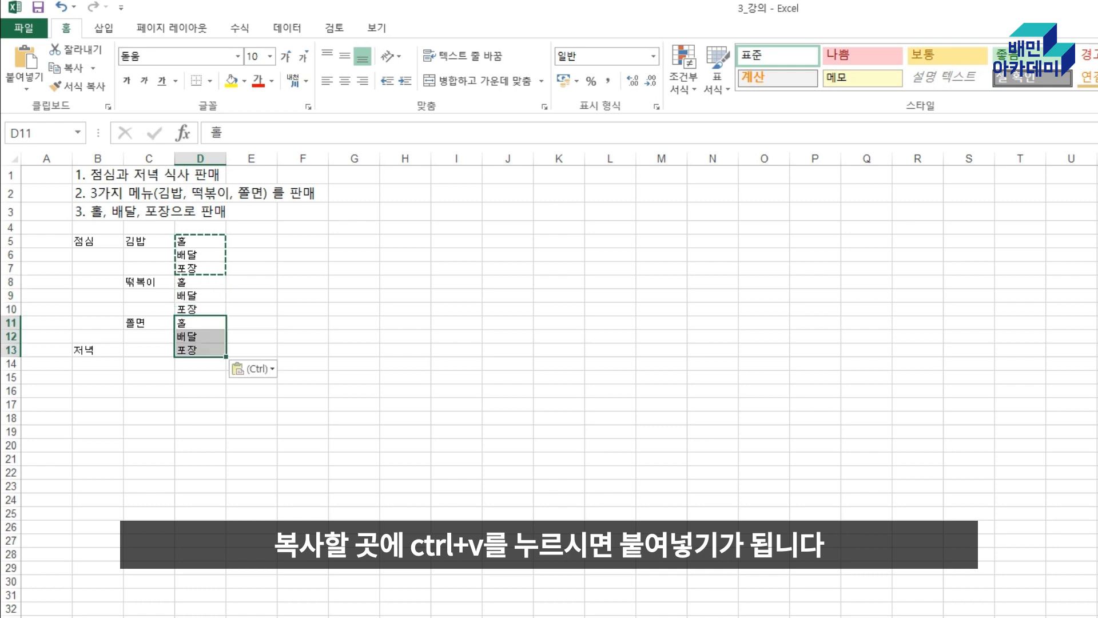
Move the 저녁 label down one row to B14
left_click(97, 350)
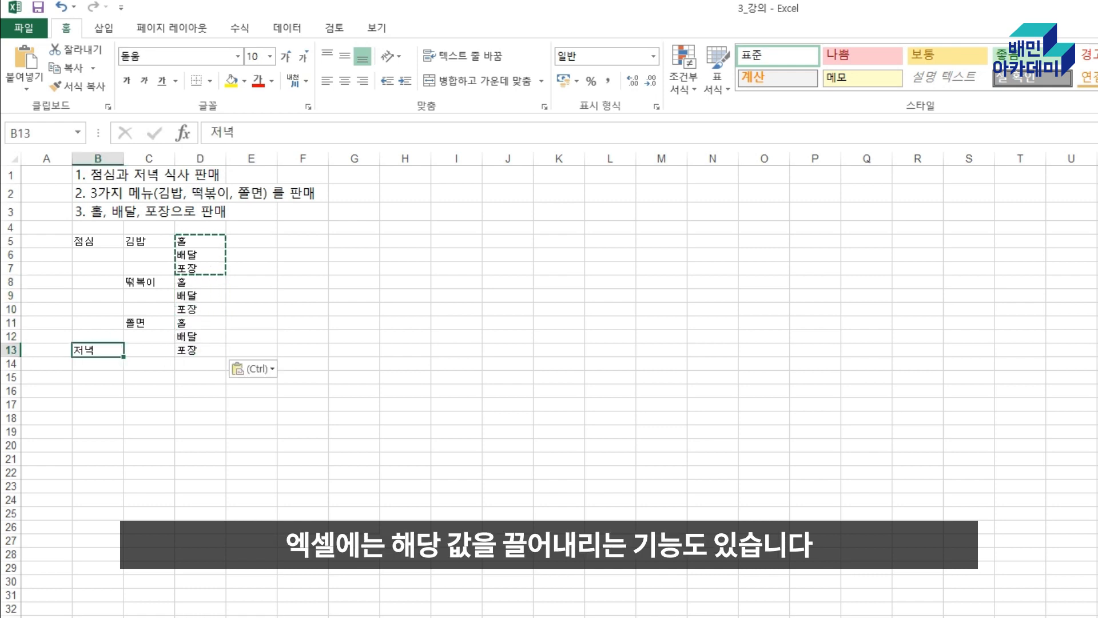
mouse_move(124, 357)
left_mouse_down()
mouse_move(124, 392)
mouse_move(115, 365)
left_mouse_up()
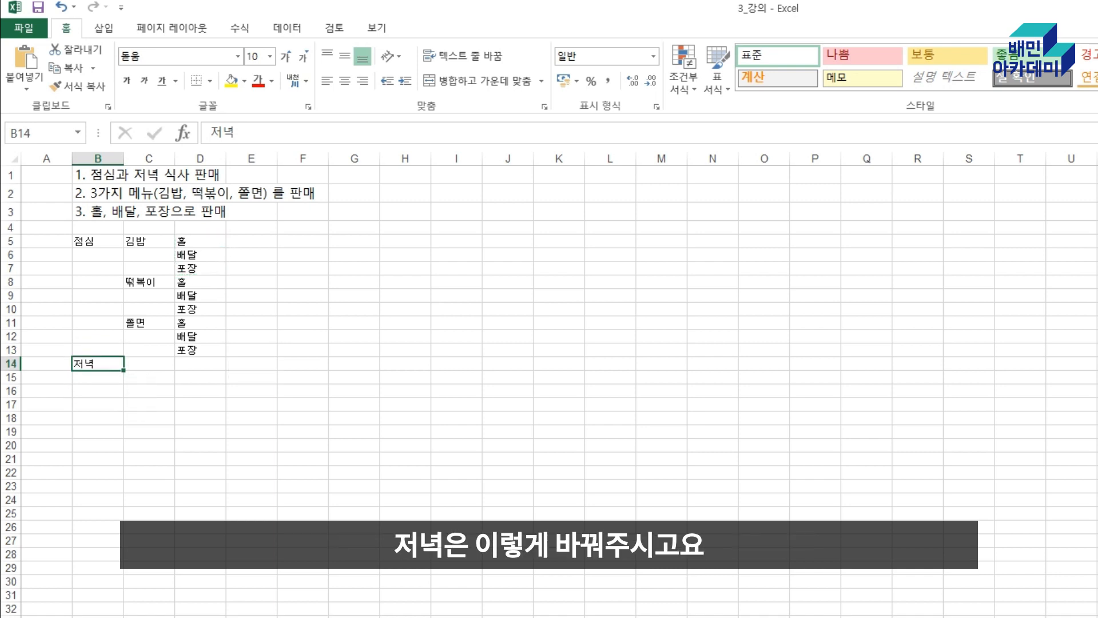
left_click(149, 432)
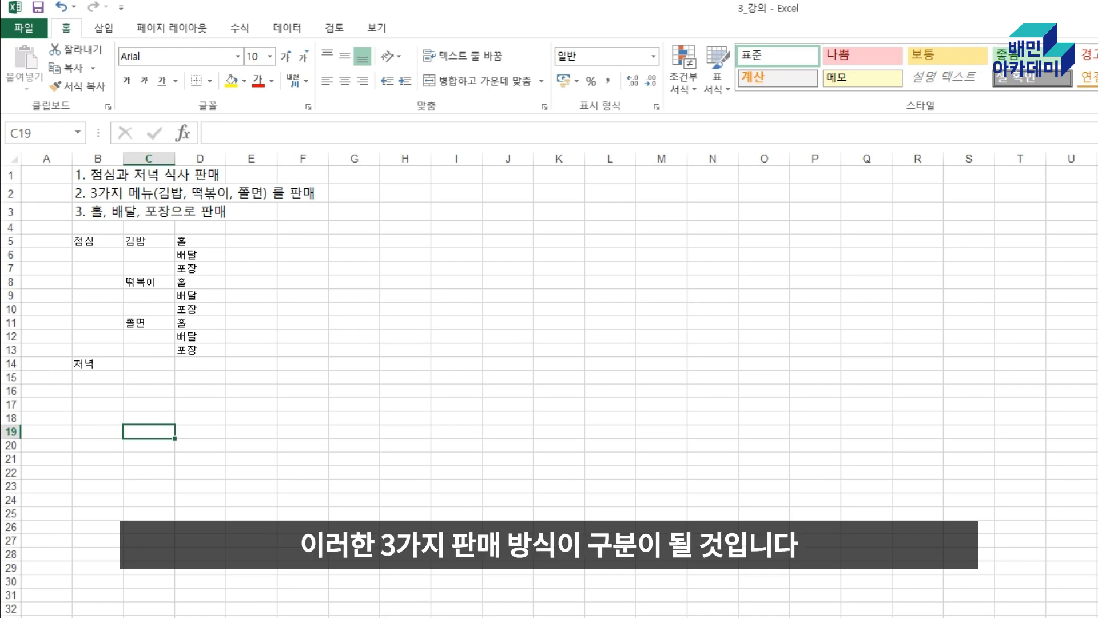
Copy the lunch menu and channel block C5:D13 to C14:D22 beside 저녁
left_click_drag(149, 242, 200, 350)
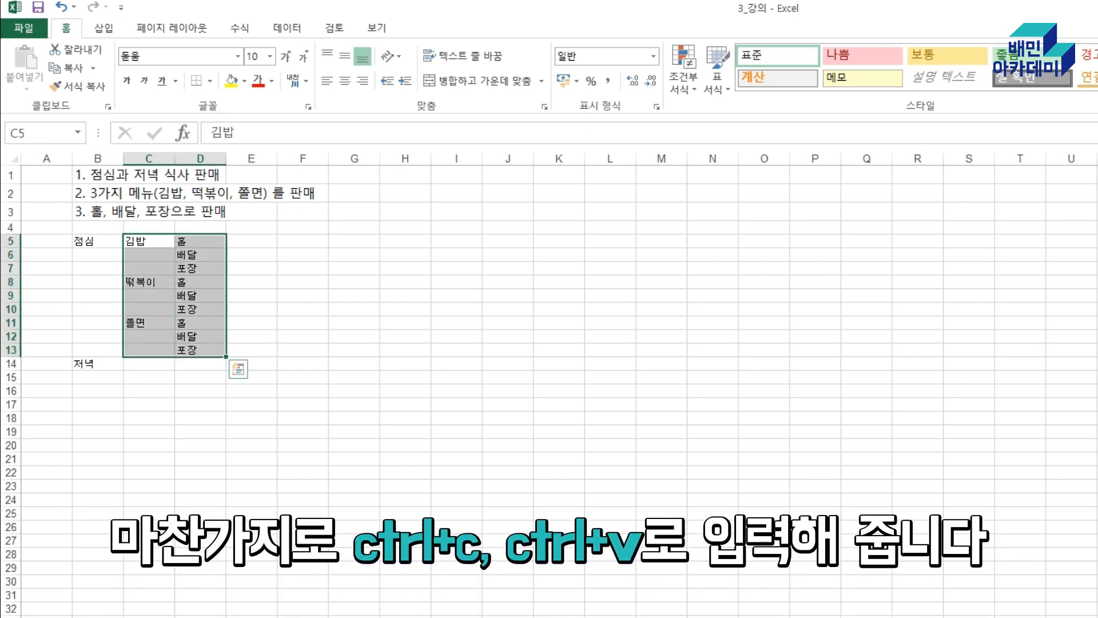
key("ctrl+c")
left_click(149, 364)
key("ctrl+v")
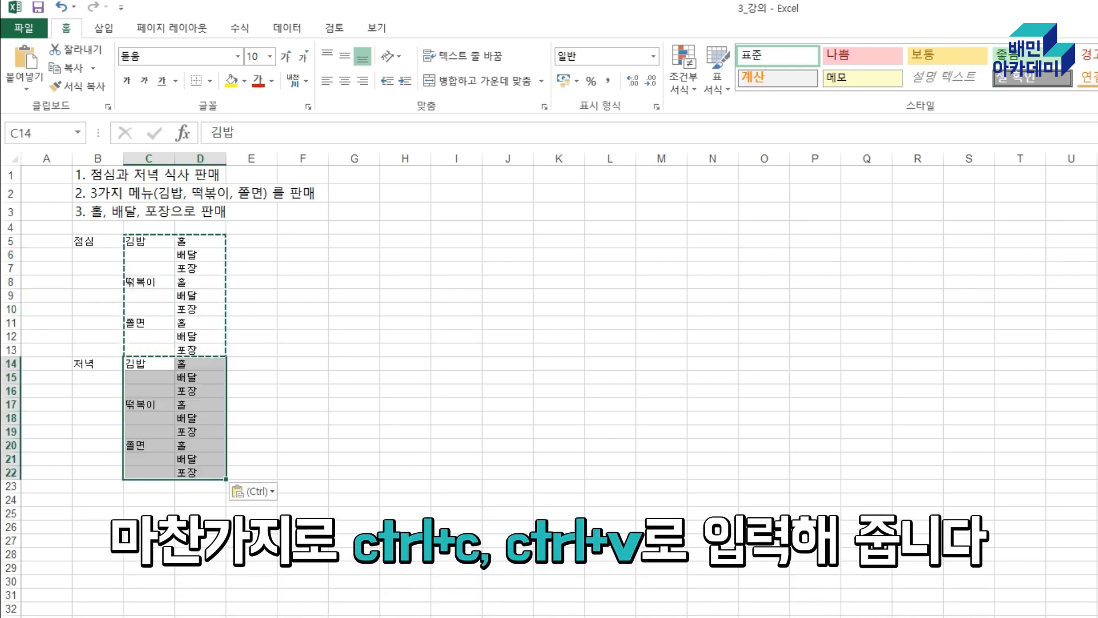
key("Escape")
left_click(303, 378)
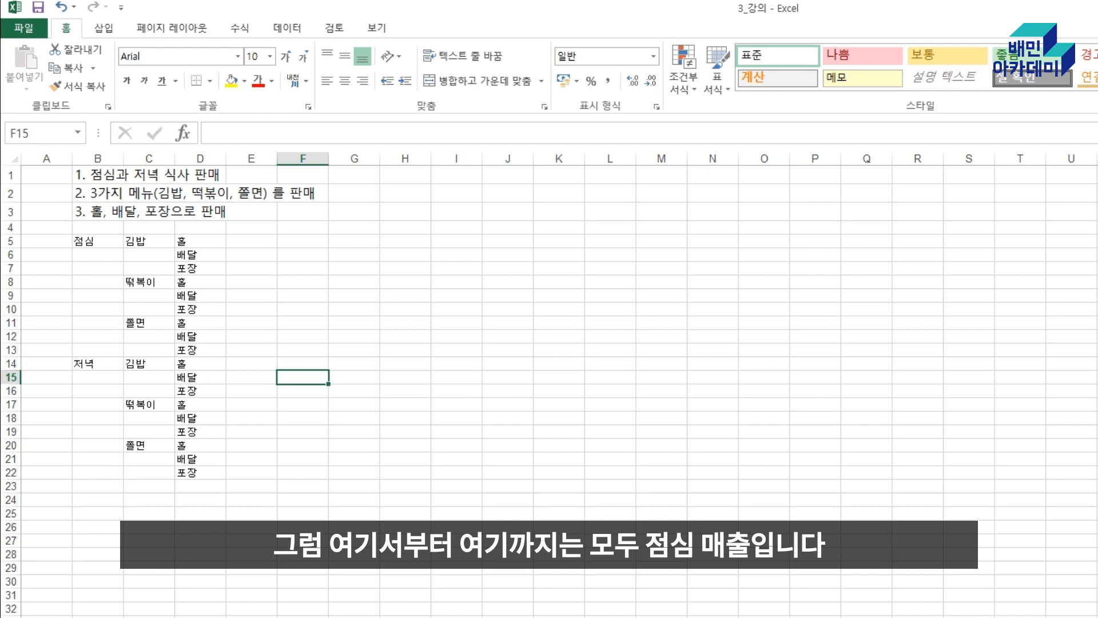
Fill the 점심 label down through B5:B13 and the 저녁 label down through B14:B22
left_click(86, 243)
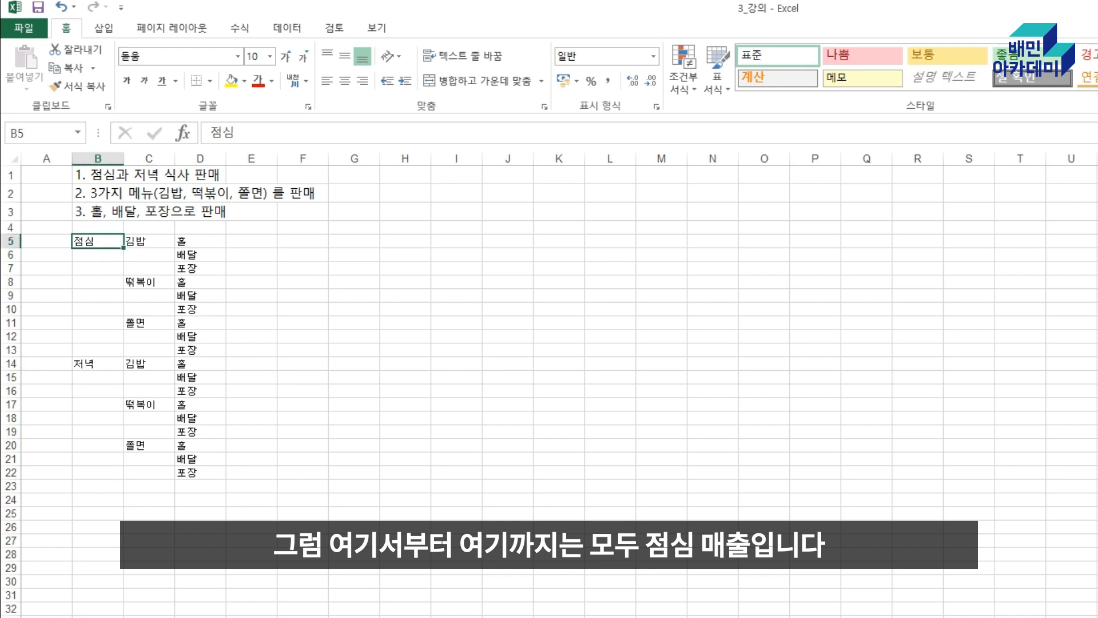
left_click_drag(123, 248, 124, 351)
left_click(103, 364)
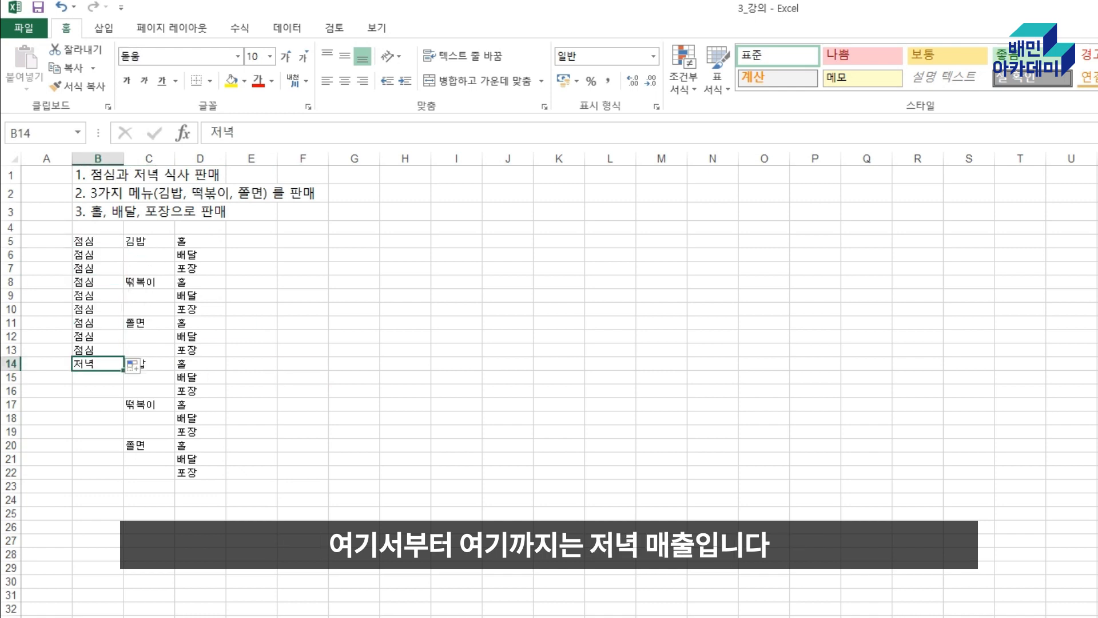
left_click(100, 472)
left_click(102, 364)
left_click_drag(123, 371, 125, 479)
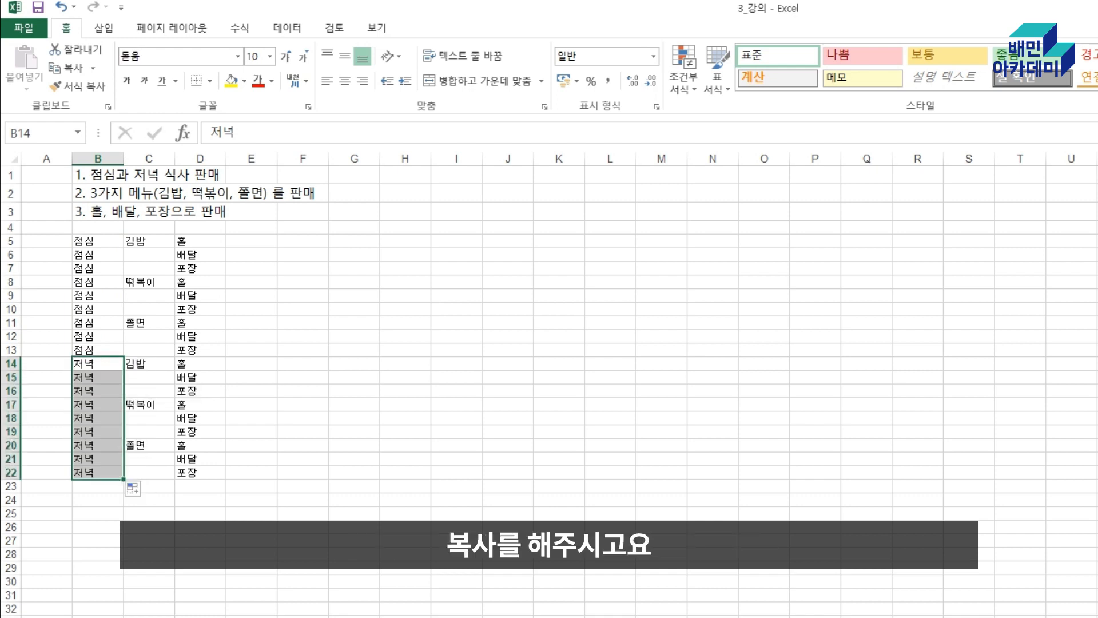
left_click(251, 514)
Fill each lunch menu name down its three channel rows in C5:C13, and the dinner 김밥 label through C14:C16
left_click(149, 241)
left_click_drag(174, 248, 175, 269)
left_click(304, 296)
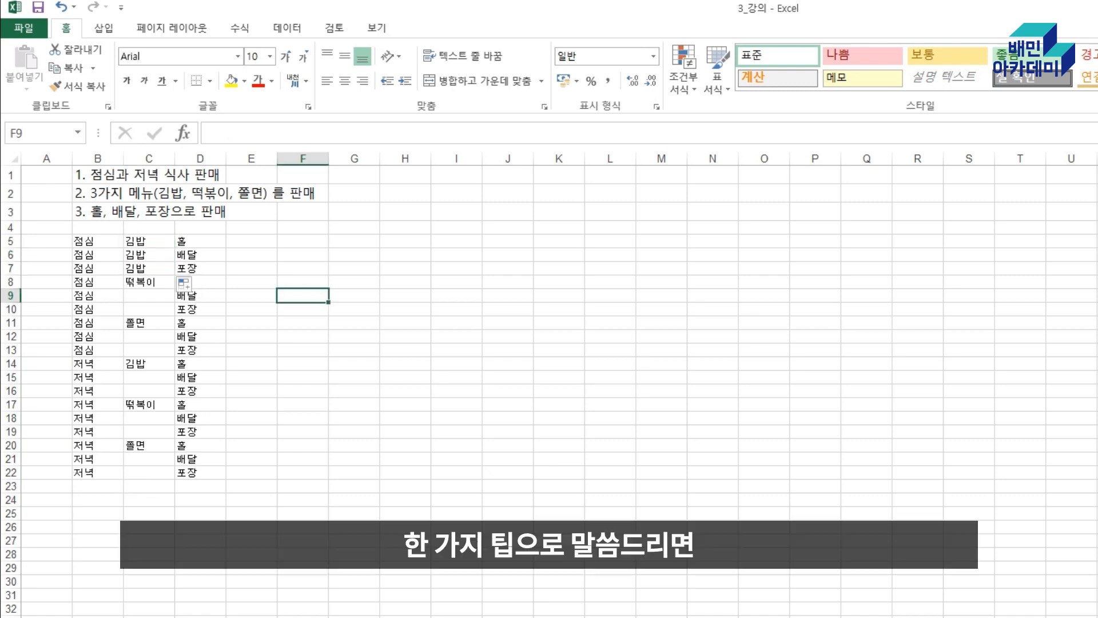
left_click(149, 282)
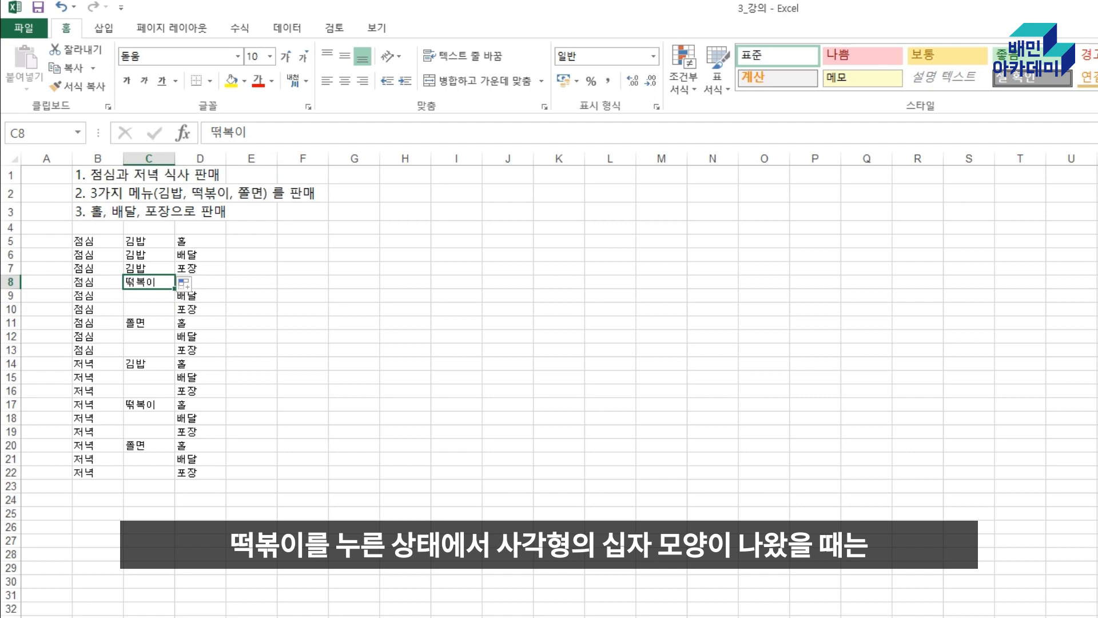
mouse_move(184, 283)
left_mouse_down()
mouse_move(184, 296)
mouse_move(184, 283)
left_mouse_up()
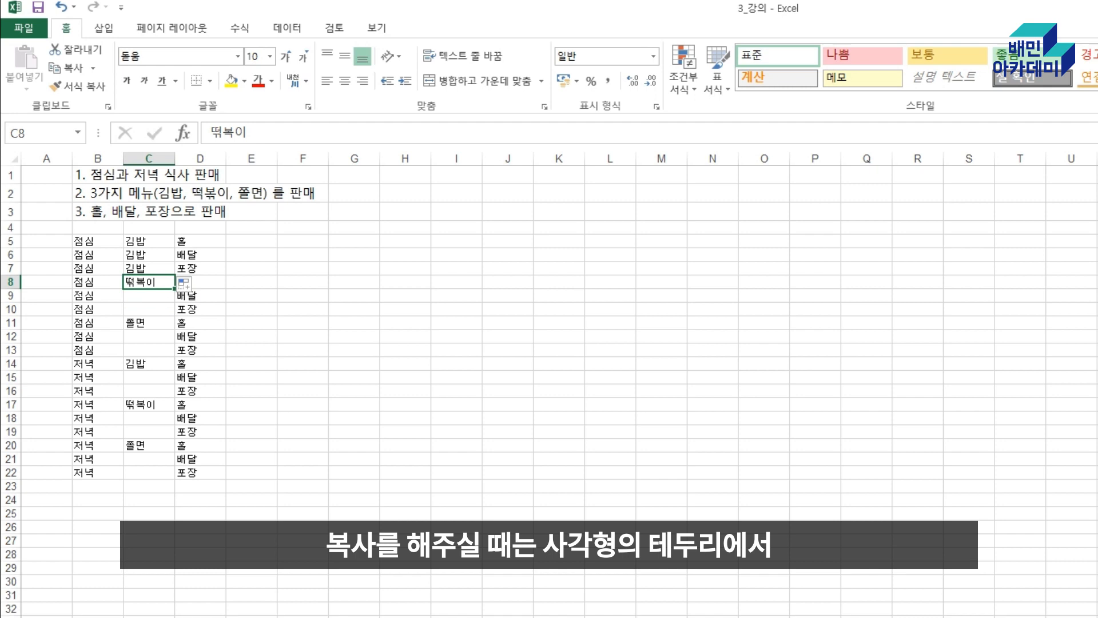
left_click_drag(174, 289, 176, 318)
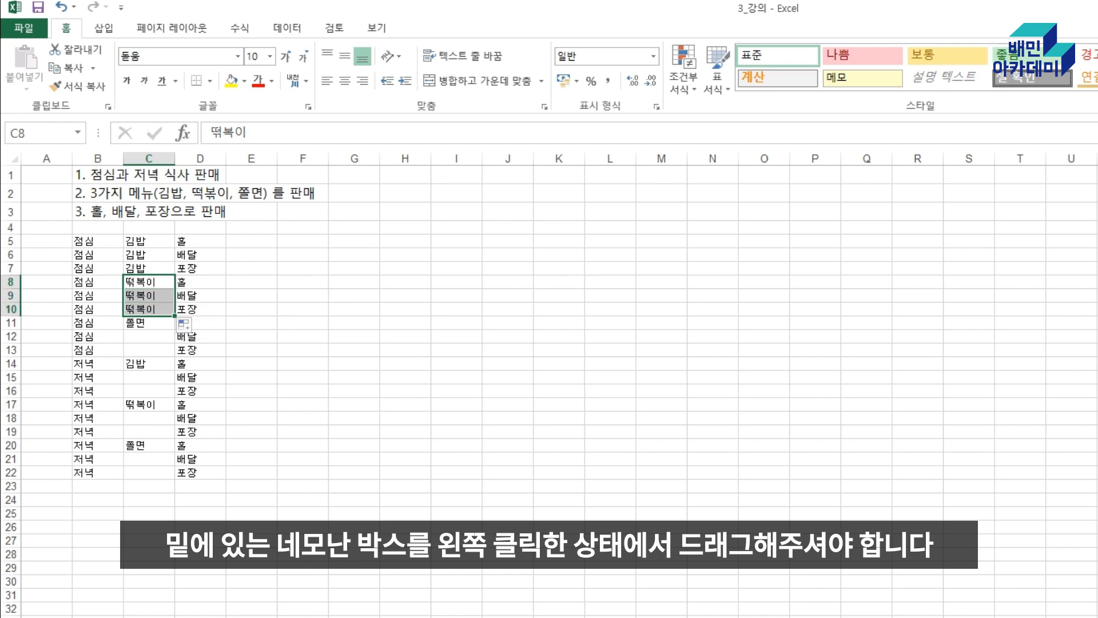
left_click(149, 323)
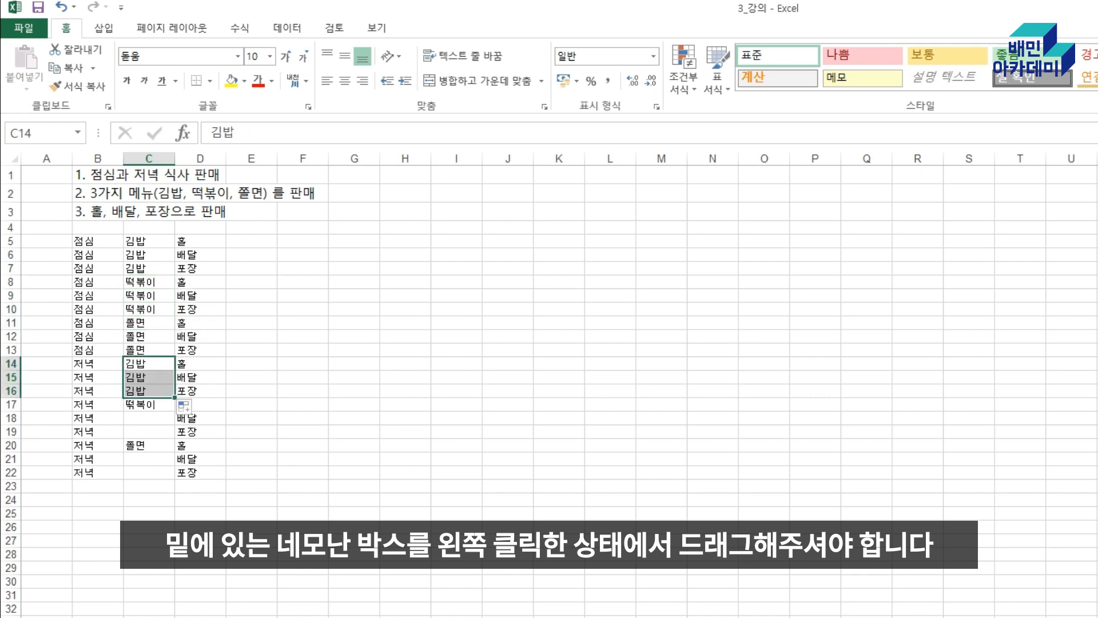
left_click_drag(405, 486, 405, 473)
Copy the lunch 떡볶이 labels in C8:C10 to C17:C19 and the 쫄면 labels in C11:C13 to C20:C22
left_click_drag(149, 283, 148, 309)
key("ctrl+c")
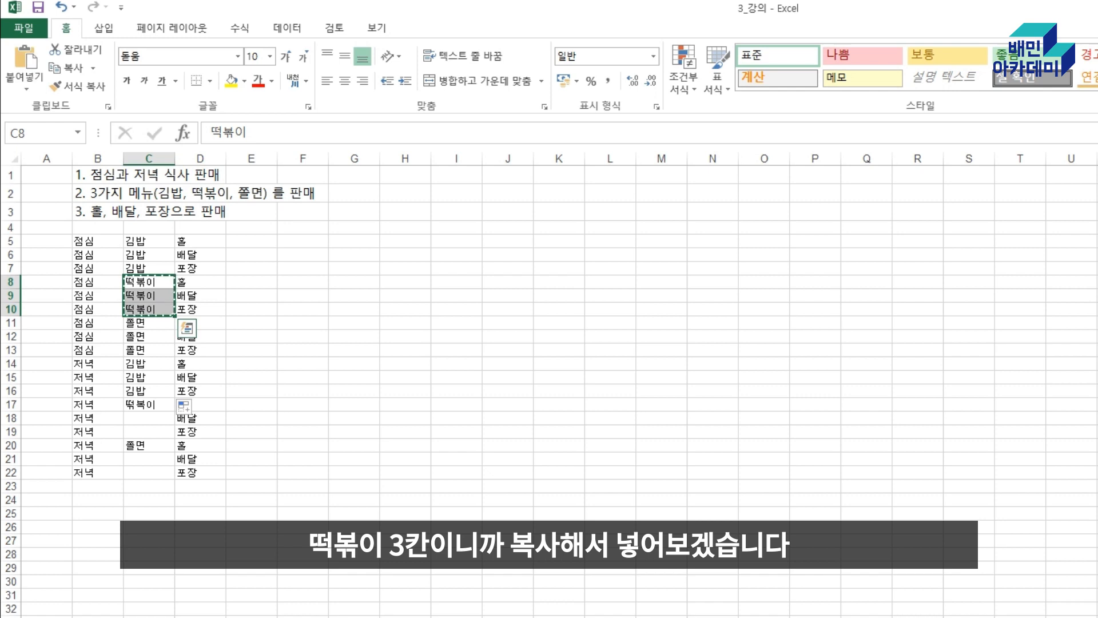
left_click(149, 404)
key("ctrl+v")
left_click_drag(149, 323, 149, 350)
key("ctrl+c")
left_click(149, 446)
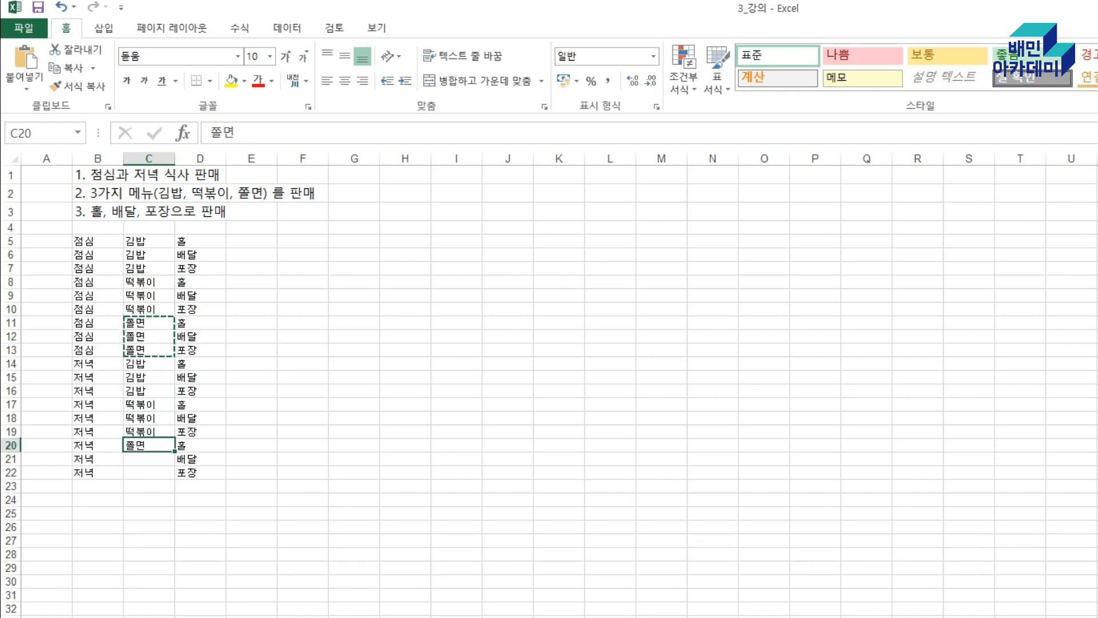
key("ctrl+v")
left_click(355, 540)
key("Escape")
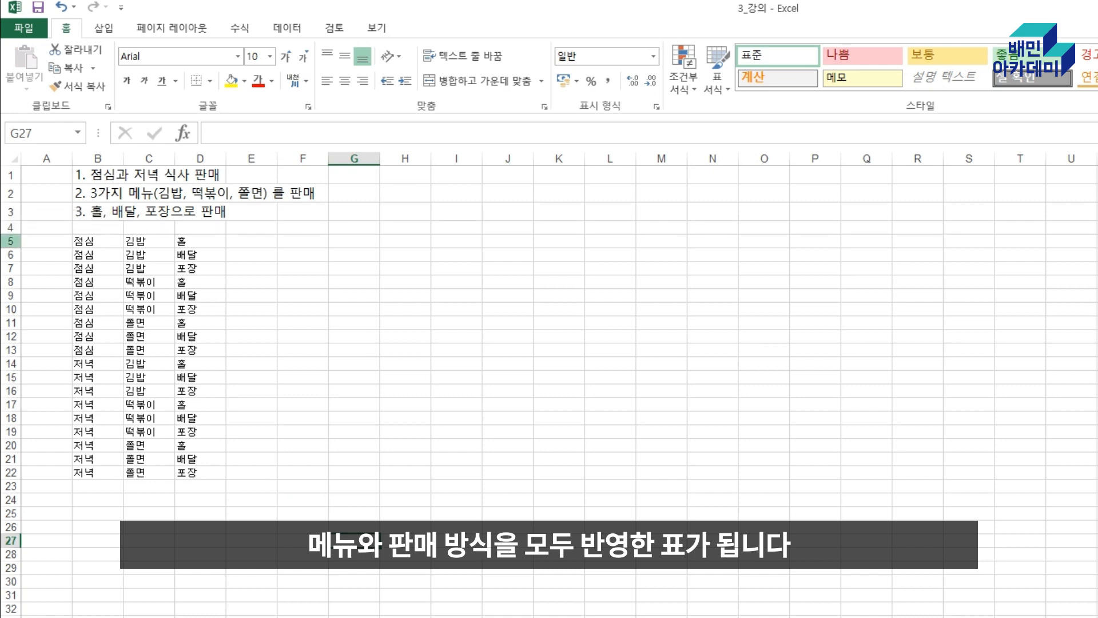
Insert a blank row at row 5, directly above the first 점심 entry
left_click(10, 240)
right_click(10, 241)
left_click(51, 352)
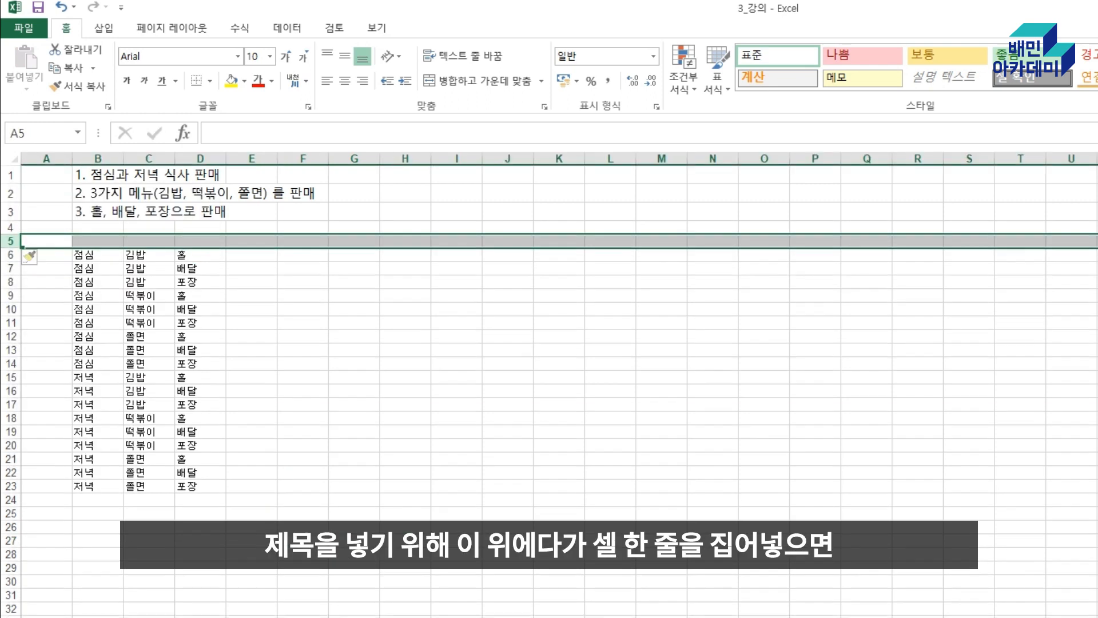
left_click(355, 404)
Enter the column headings 시간, 메뉴 and 판매방식 in B5:D5
left_click(98, 241)
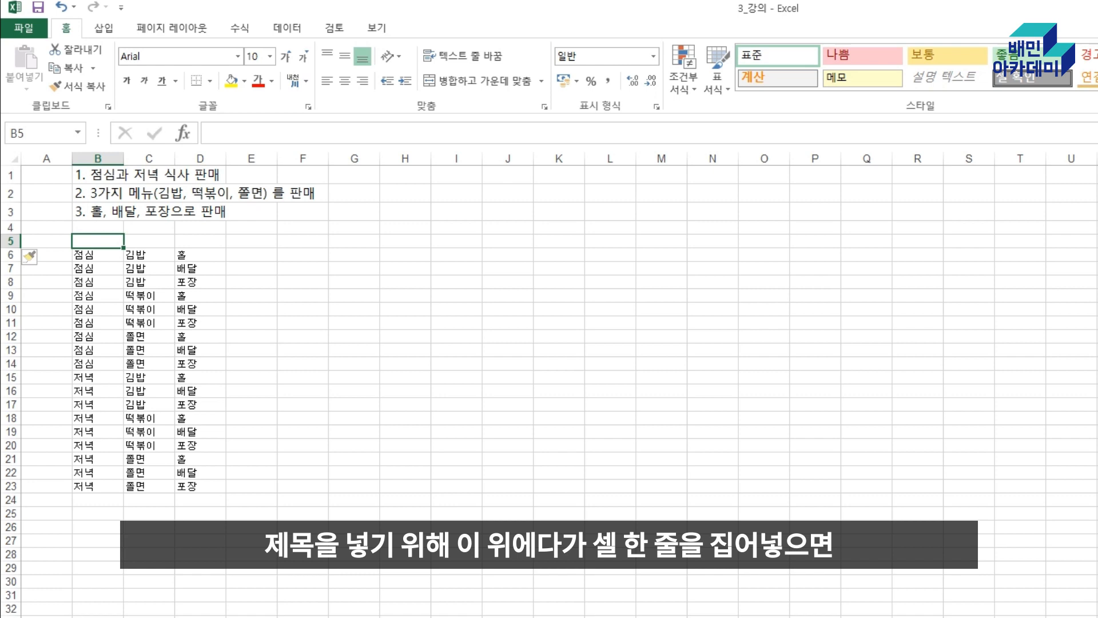
type("시간")
key("Tab")
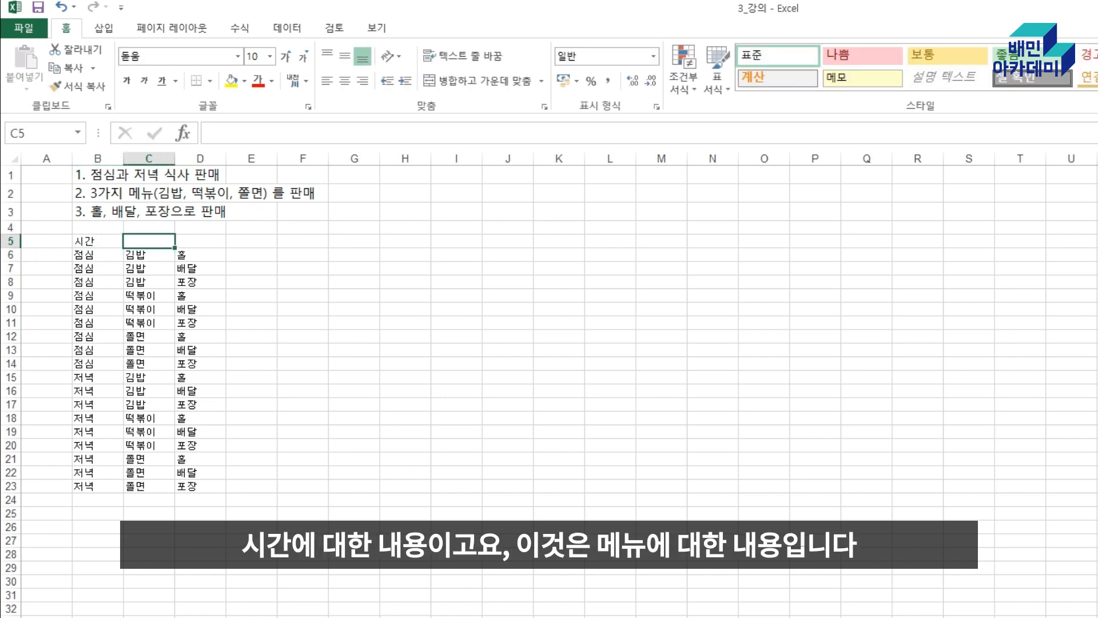
type("ㅁ")
key("BackSpace")
type("메뉴")
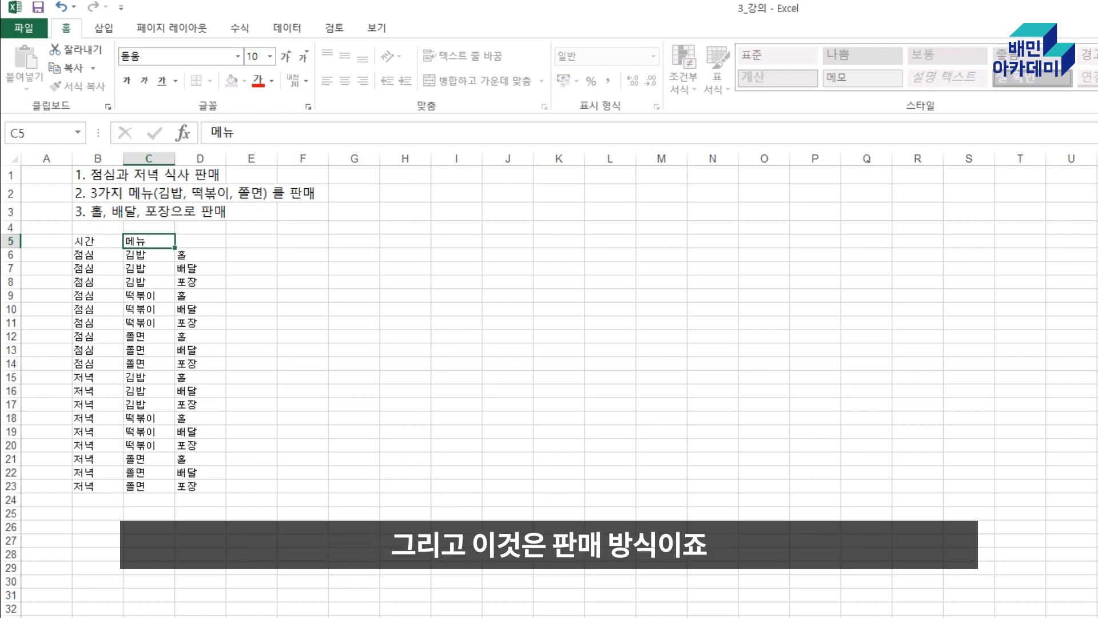
key("Tab")
type("판매방식")
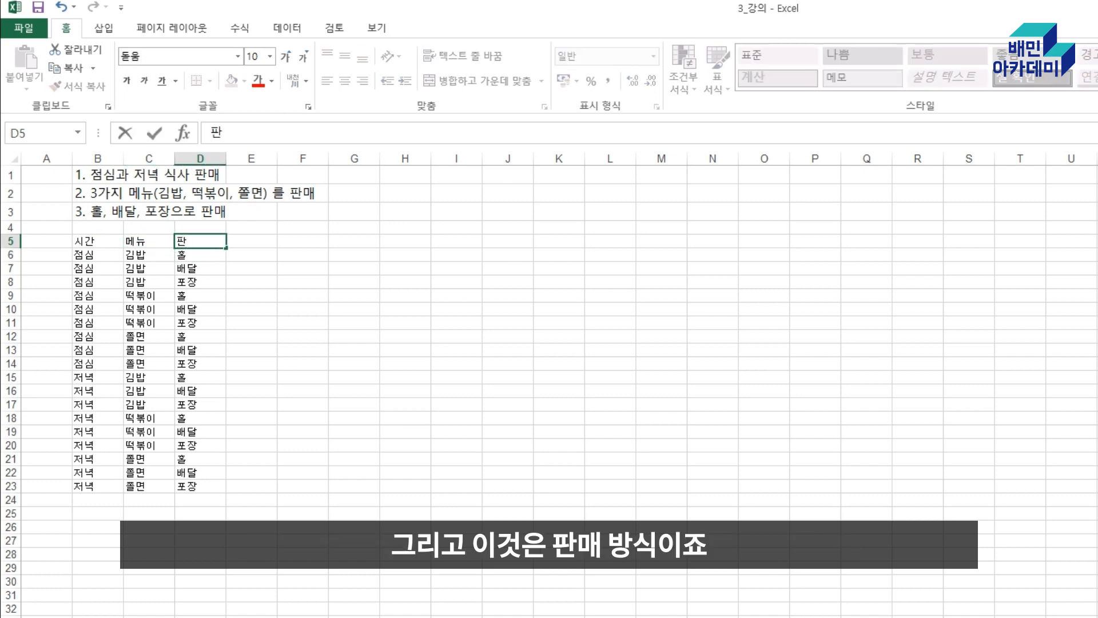
key("Return")
Enter 20년1월 and 20년2월 in E5:F5 and extend the monthly series to 20년12월 in P5
key("Left")
key("Left")
key("Right")
key("Right")
key("Right")
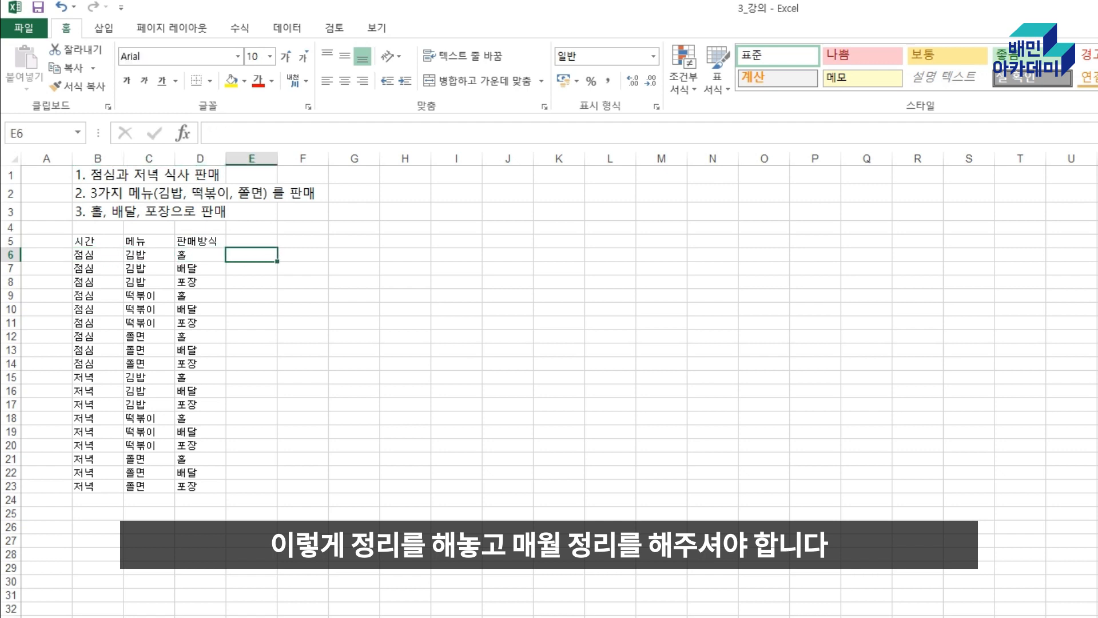
key("Up")
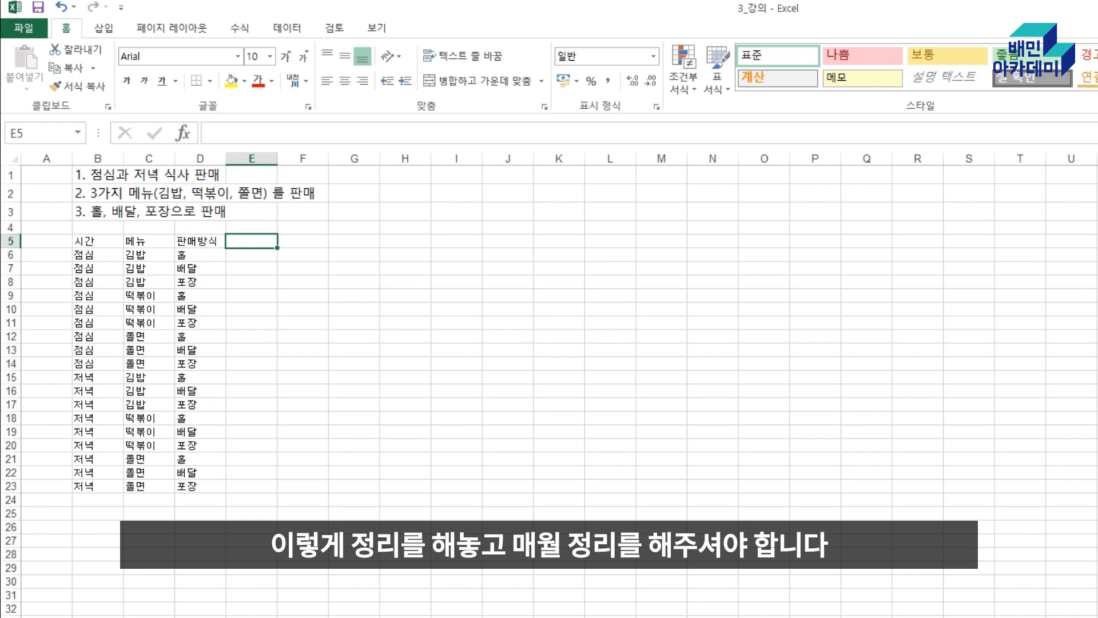
type("20년1월")
key("Tab")
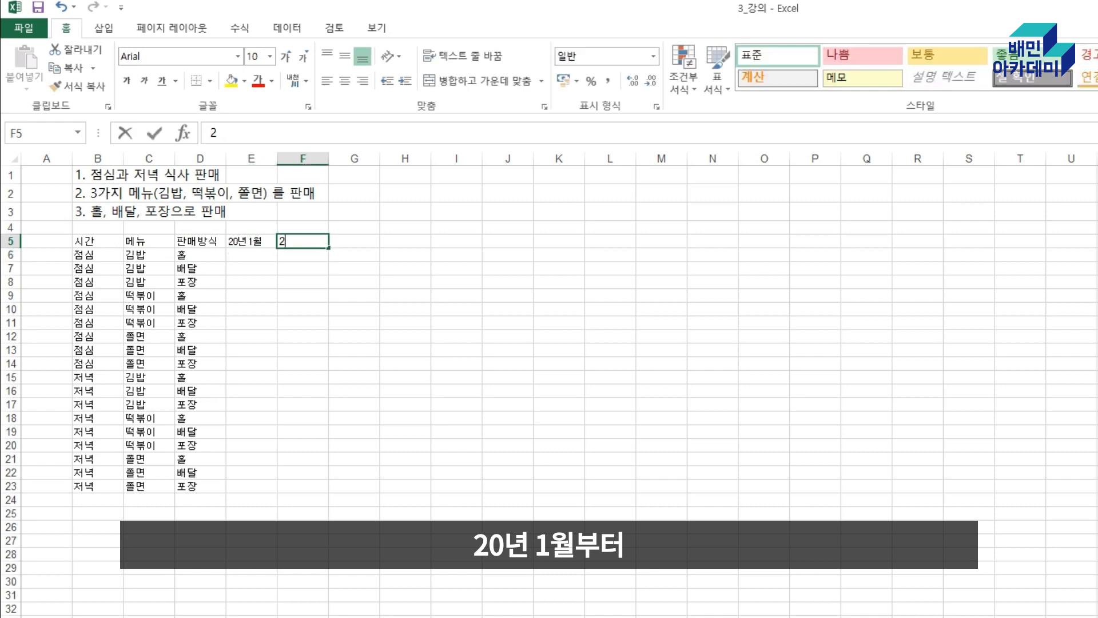
type("20년2월")
key("Return")
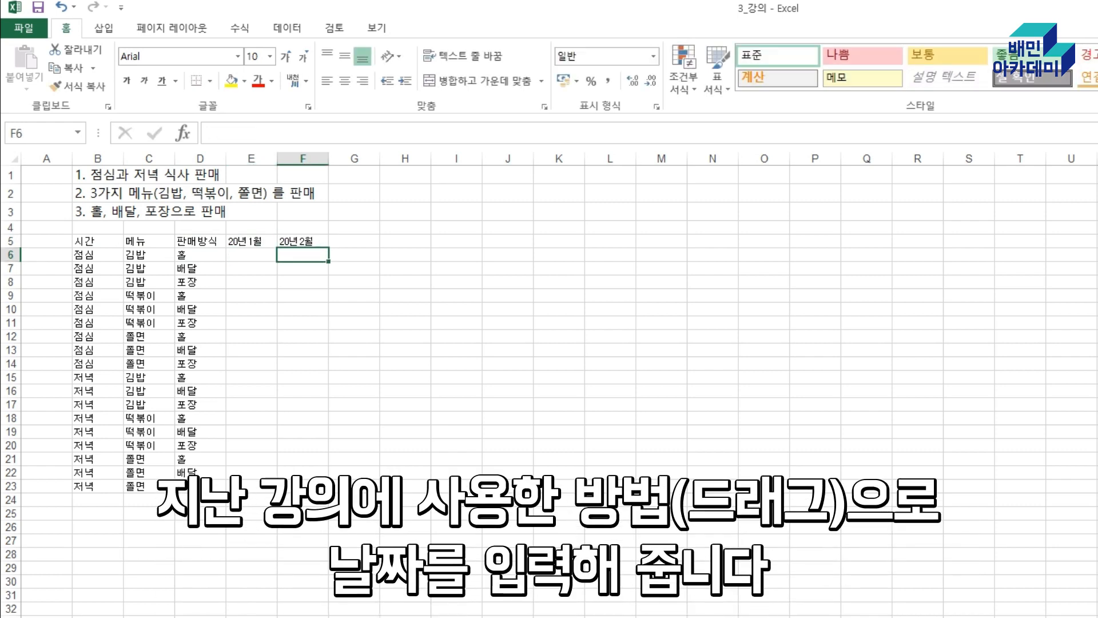
left_click_drag(251, 241, 816, 244)
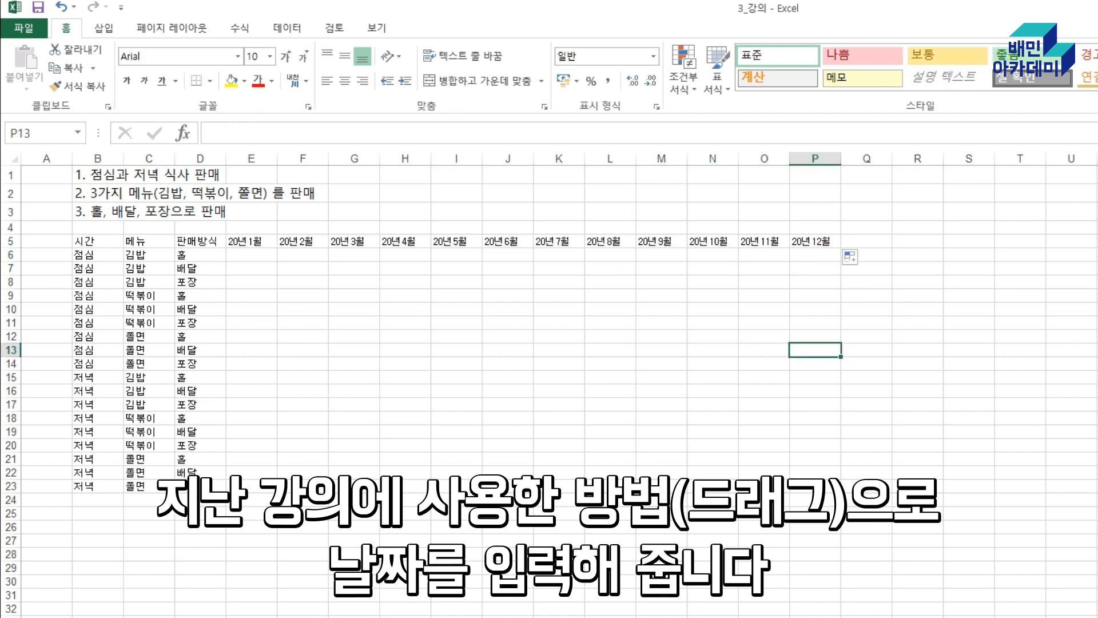
Add the month headings 21년1월 in Q5 and 21년2월 in R5
left_click(867, 241)
type("21년1월")
key("Return")
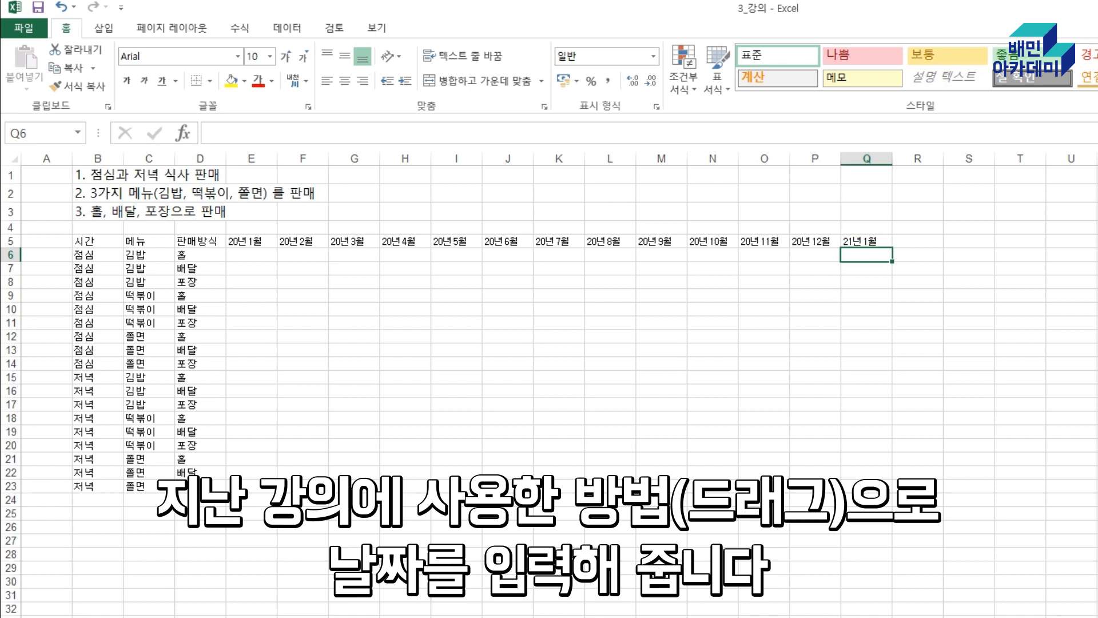
key("Up")
key("Right")
type("21년 2월")
key("Return")
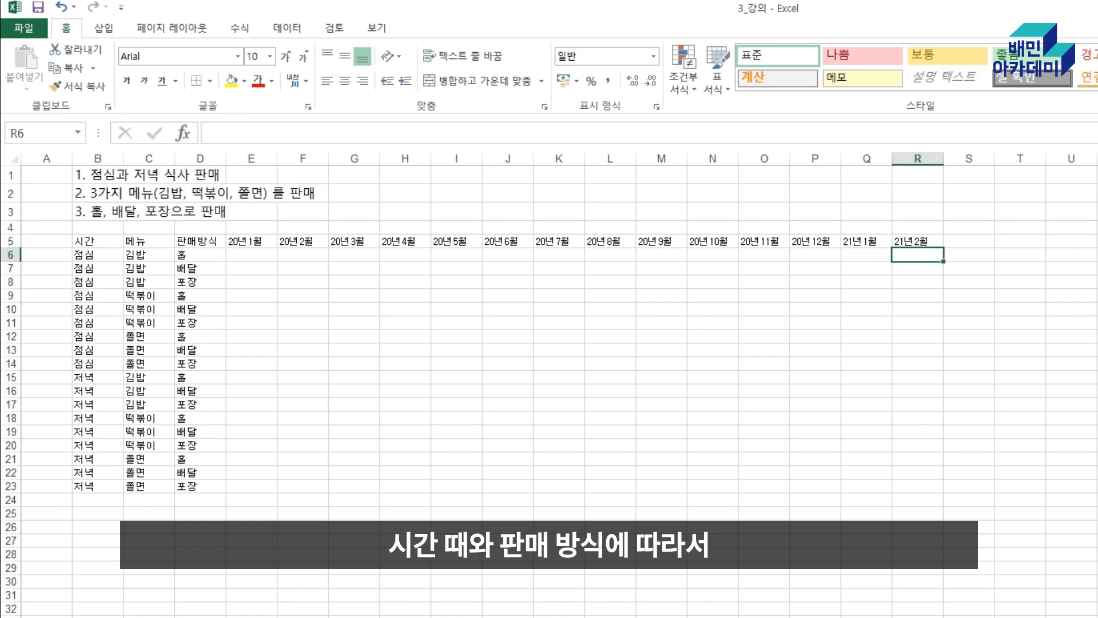
Examine the month columns back to 20년1월 and the menu and channel rows down to row 23
key("Left")
key("Left")
key("Left")
key("Left")
key("Left")
key("Left")
key("Left")
key("Left")
key("Left")
key("Left")
key("Left")
key("Left")
key("Left")
key("Down")
key("Down")
key("Down")
key("Down")
key("Down")
key("Down")
key("Down")
key("Down")
key("Down")
key("Down")
key("Down")
key("Down")
key("Down")
key("Down")
key("Down")
key("Down")
key("Down")
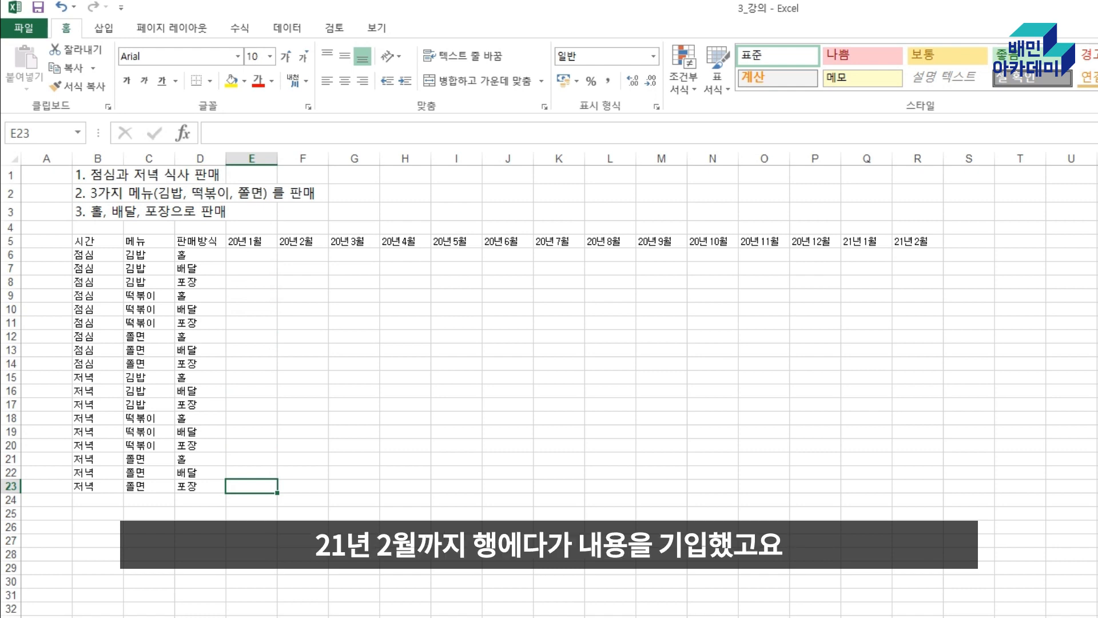
Apply all borders to the whole table range B5:R23
left_click_drag(98, 241, 918, 487)
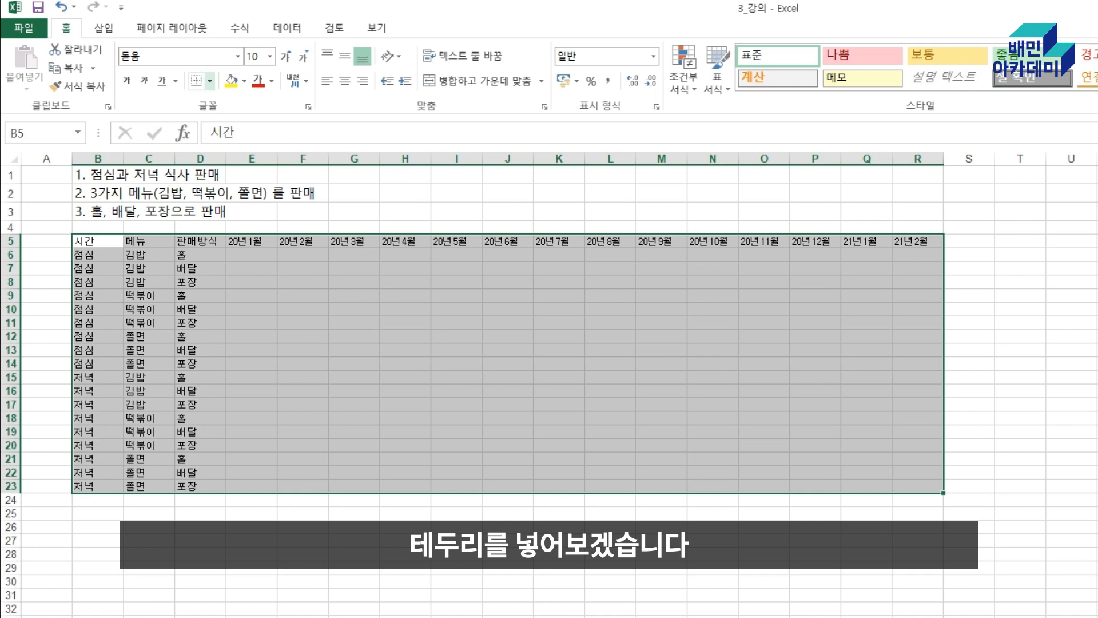
left_click(209, 82)
left_click(252, 217)
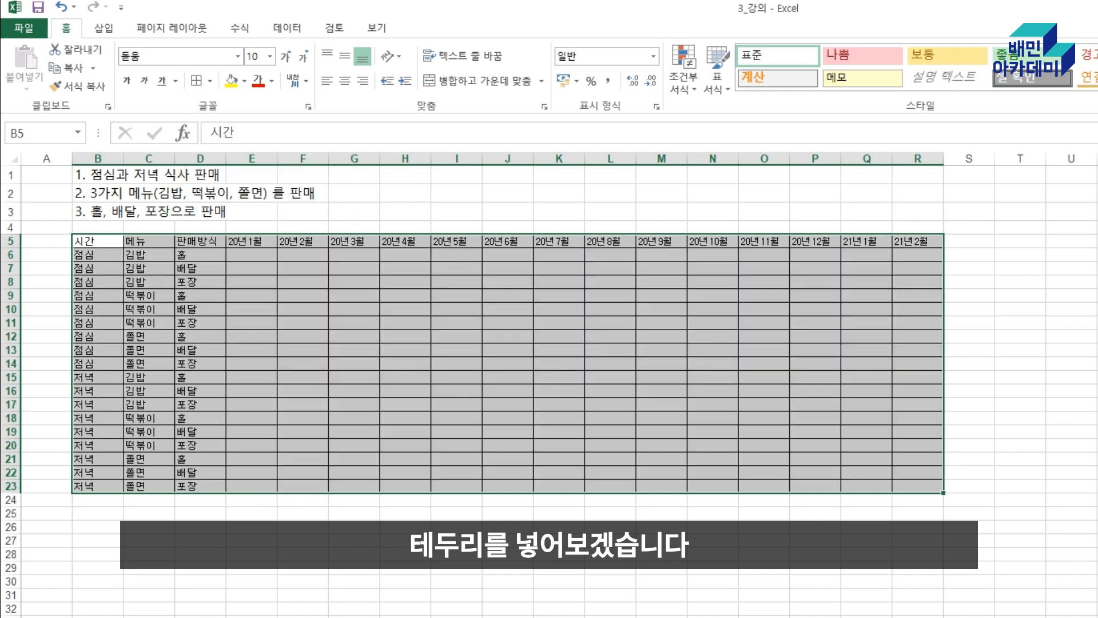
left_click(405, 617)
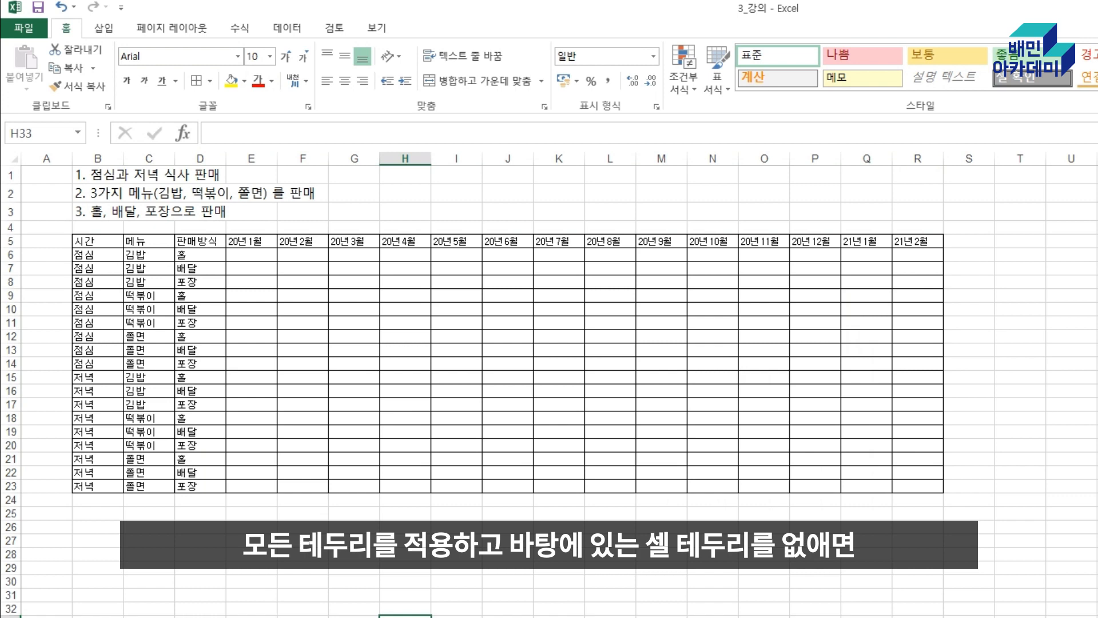
Hide the worksheet's gridlines
left_click(377, 27)
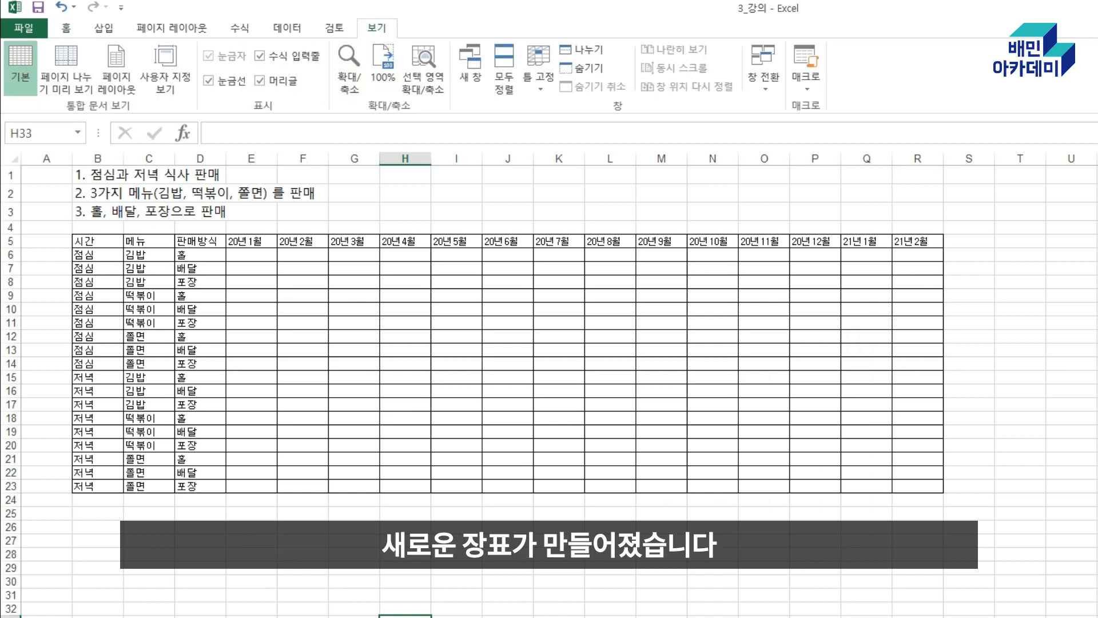
left_click(208, 81)
left_click(200, 609)
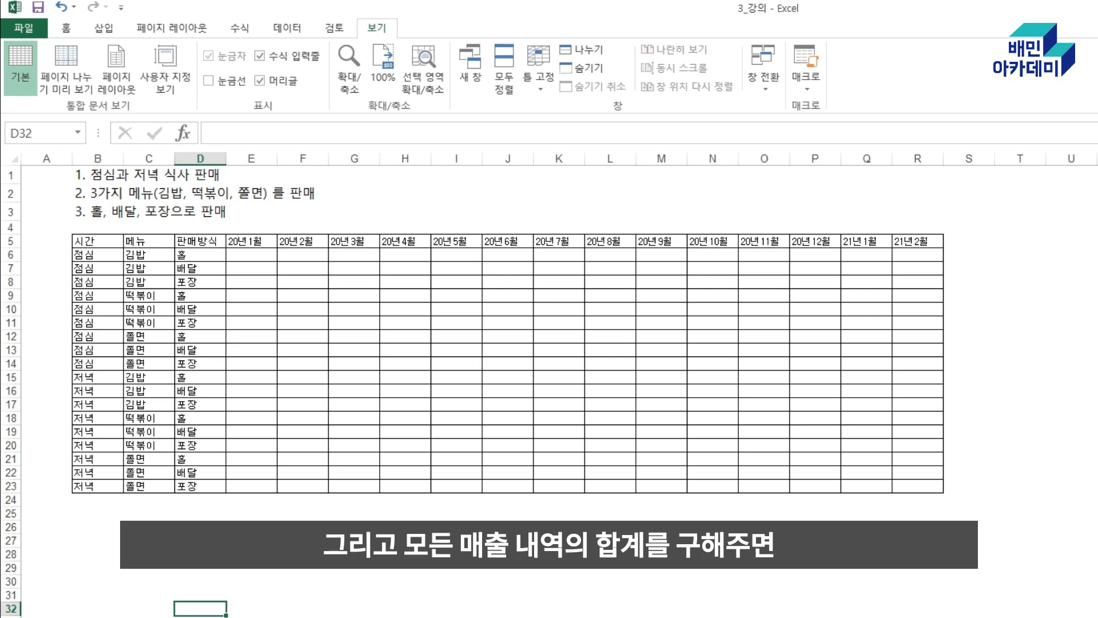
Label the row below the table with 계 in B24
left_click(252, 500)
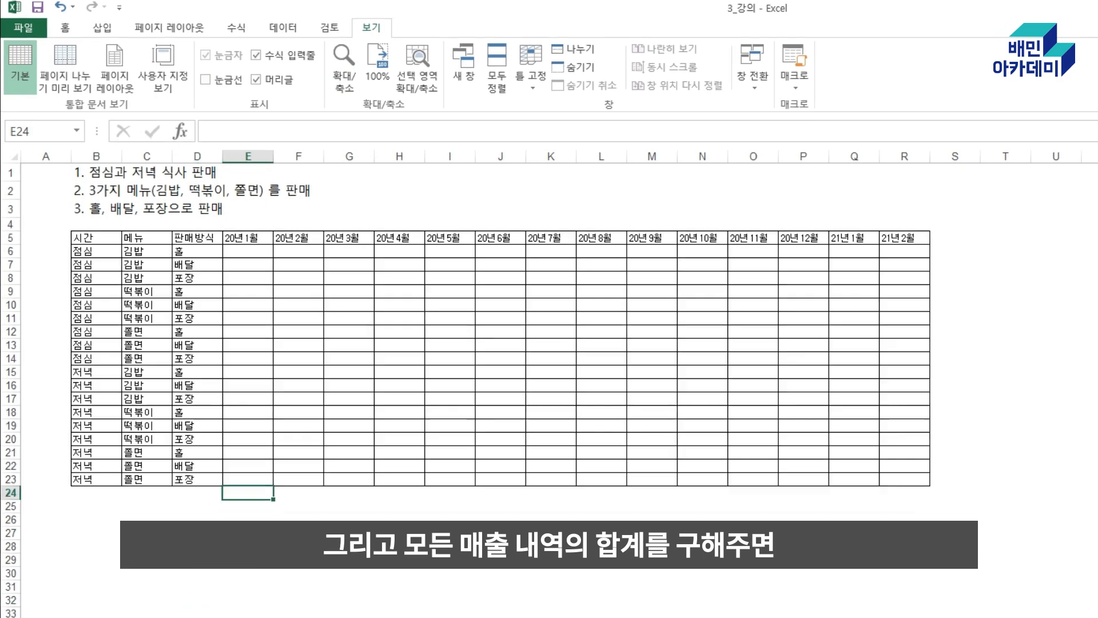
left_click(98, 500)
type("계")
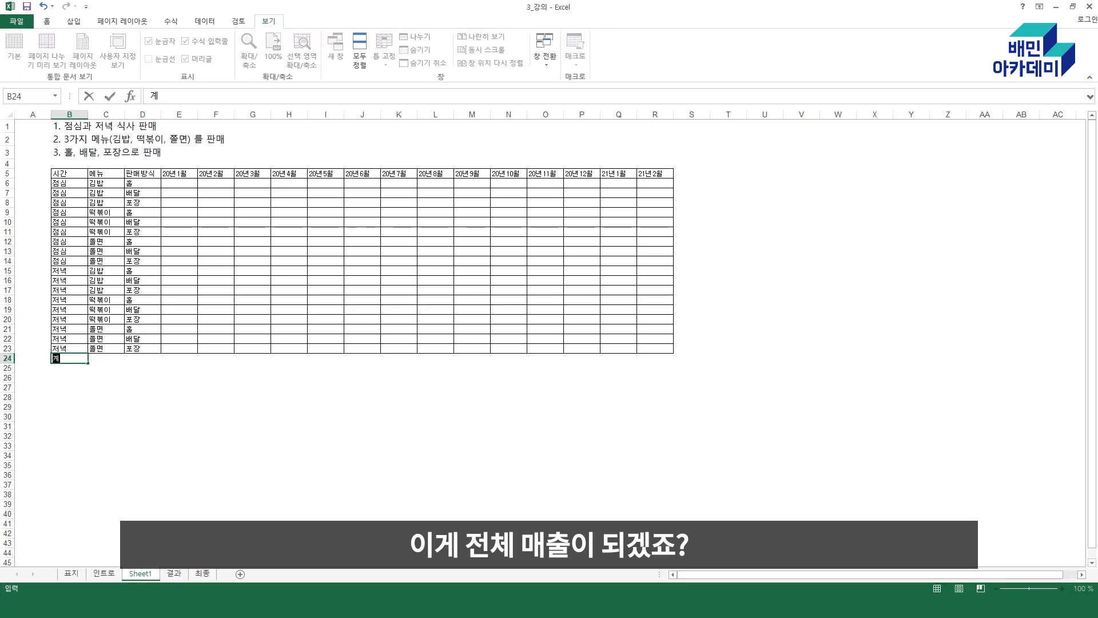
key("Return")
Total the 20년1월 column in E24 with an AutoSum over E6:E23
key("Right")
key("Right")
key("Right")
key("Right")
key("Left")
key("Up")
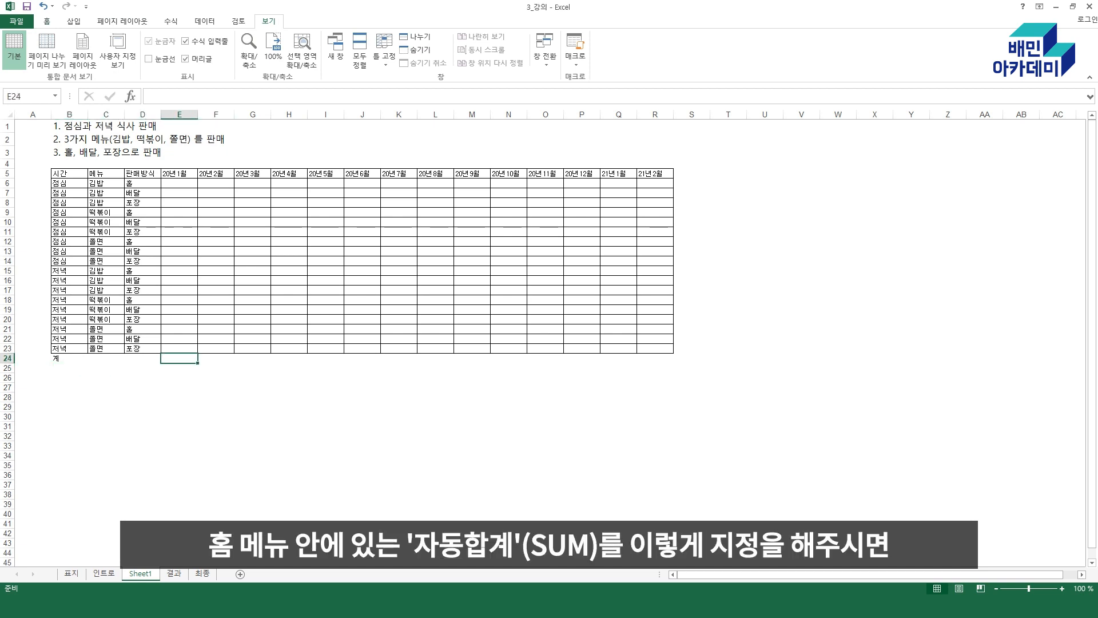
left_click(47, 22)
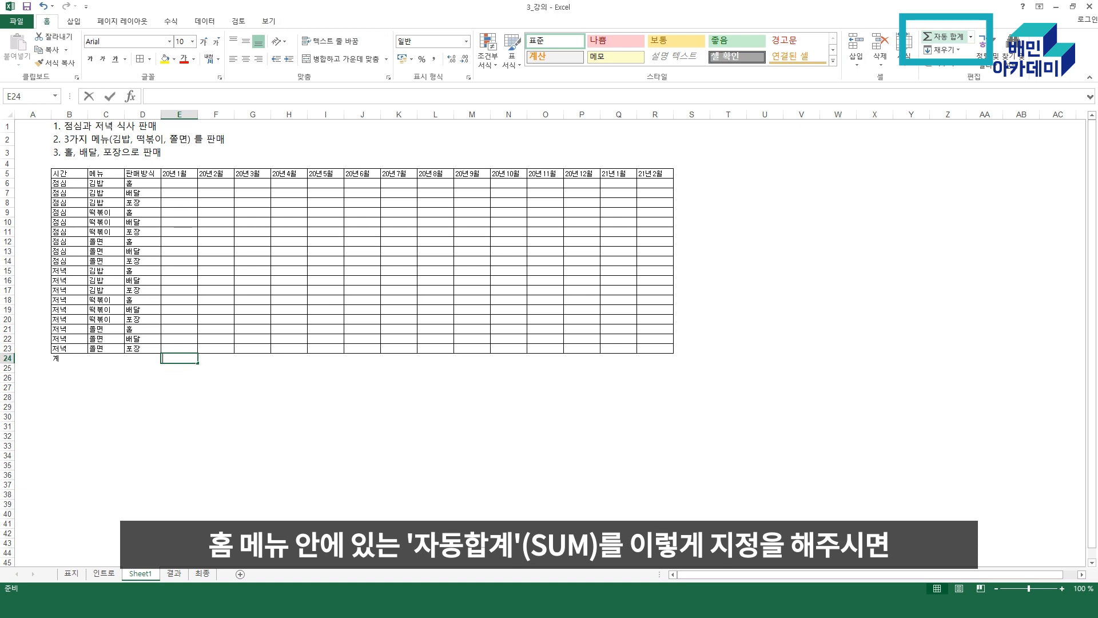
left_click(944, 36)
left_click_drag(179, 182, 179, 348)
key("Return")
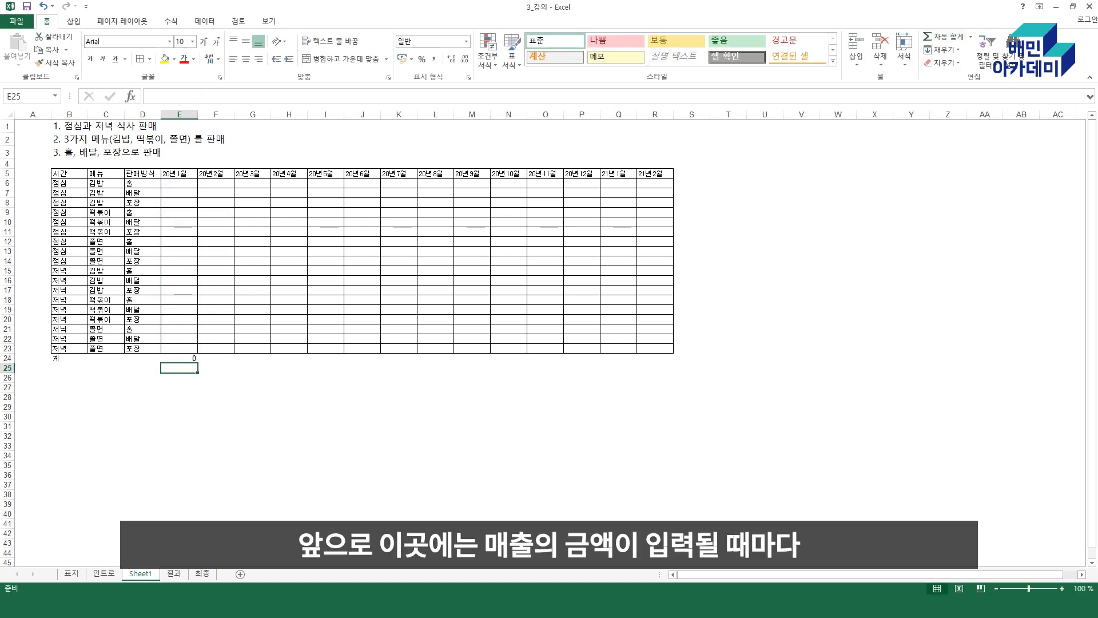
Enter the sample 20년1월 sales amounts 100, 200, 300, 500 and 800 in E6:E10
left_click(179, 183)
type("100")
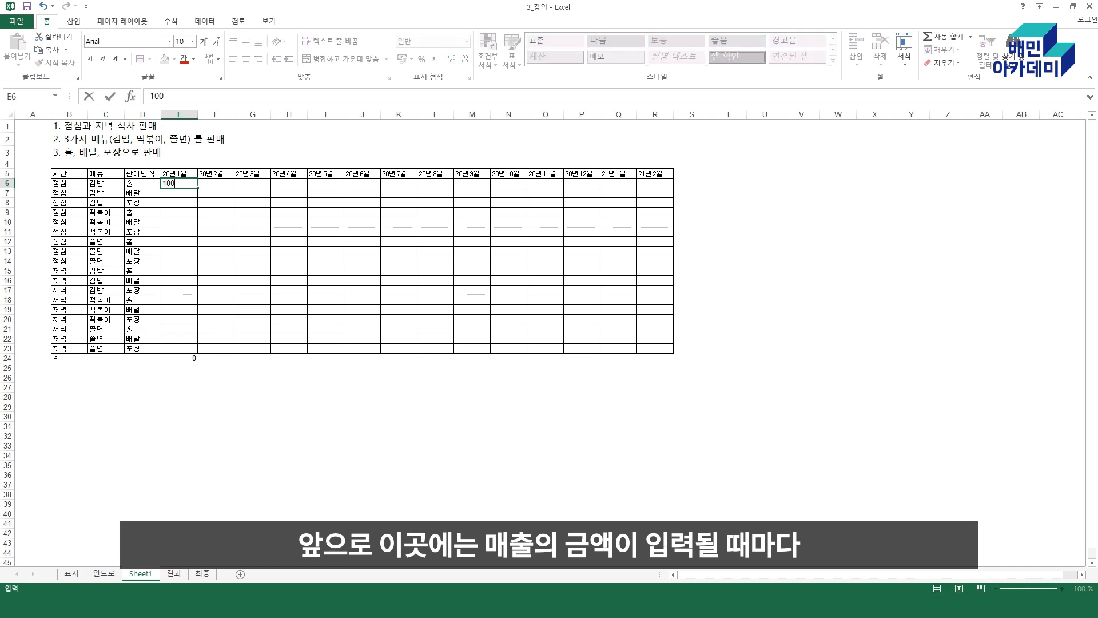
key("Return")
type("200")
key("Return")
type("300")
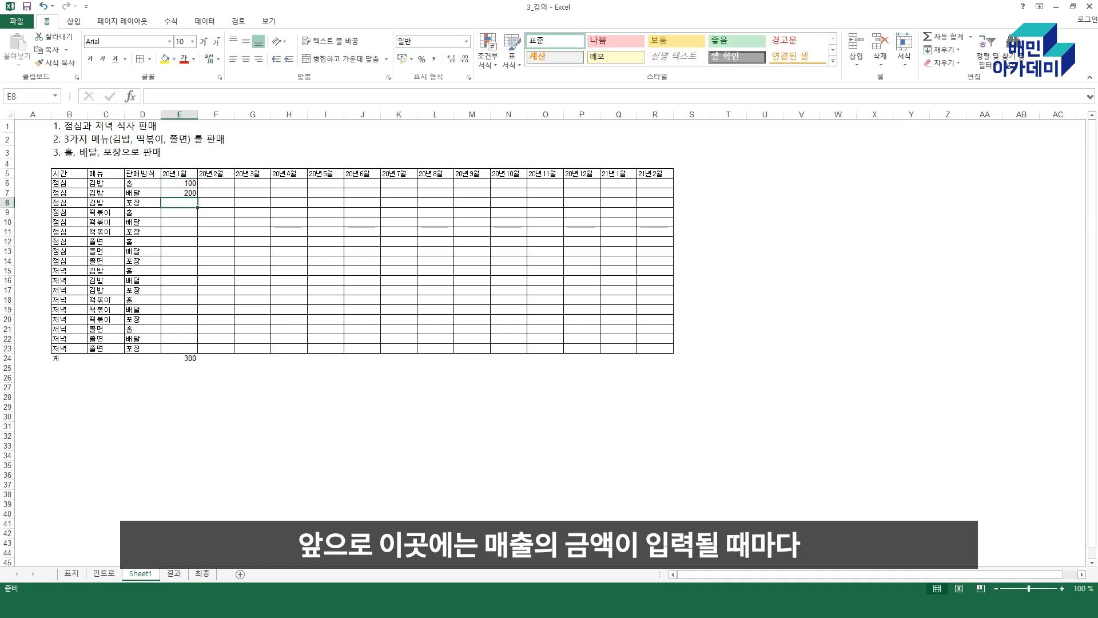
key("Return")
type("500")
key("Return")
type("800")
key("Return")
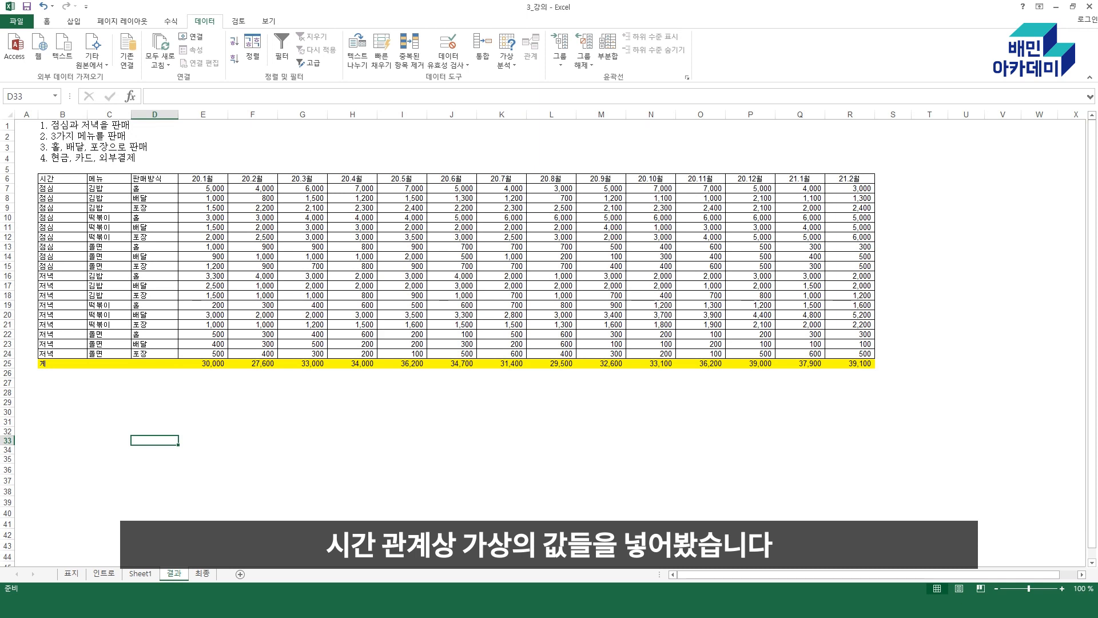
Below the 결과 sheet's sales table, label D28 점심 and D29 저녁
left_click(651, 469)
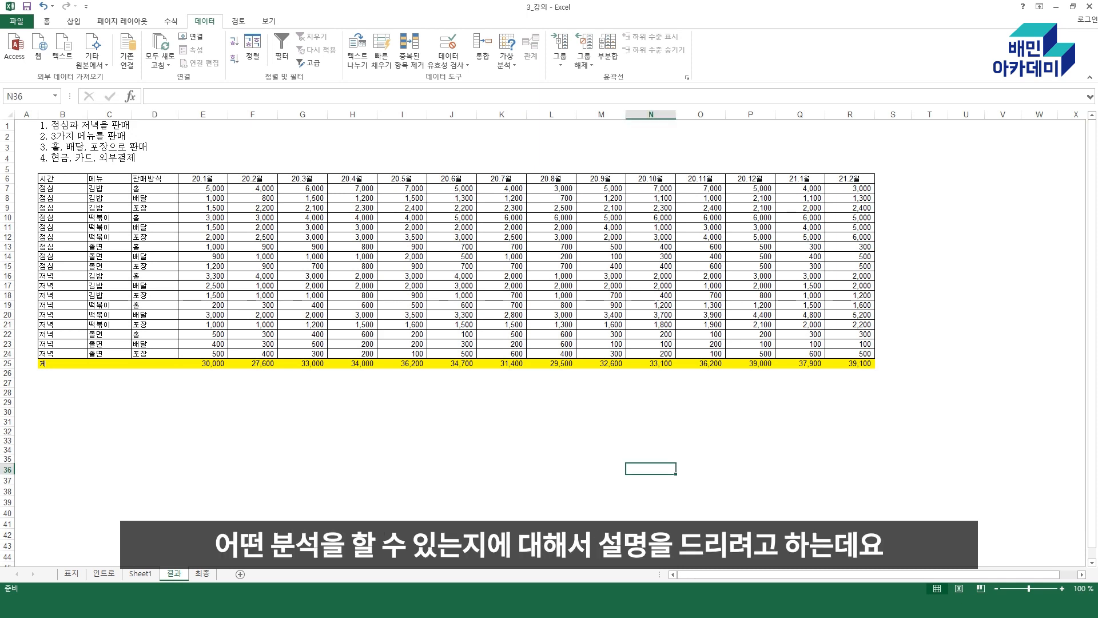
left_click(155, 392)
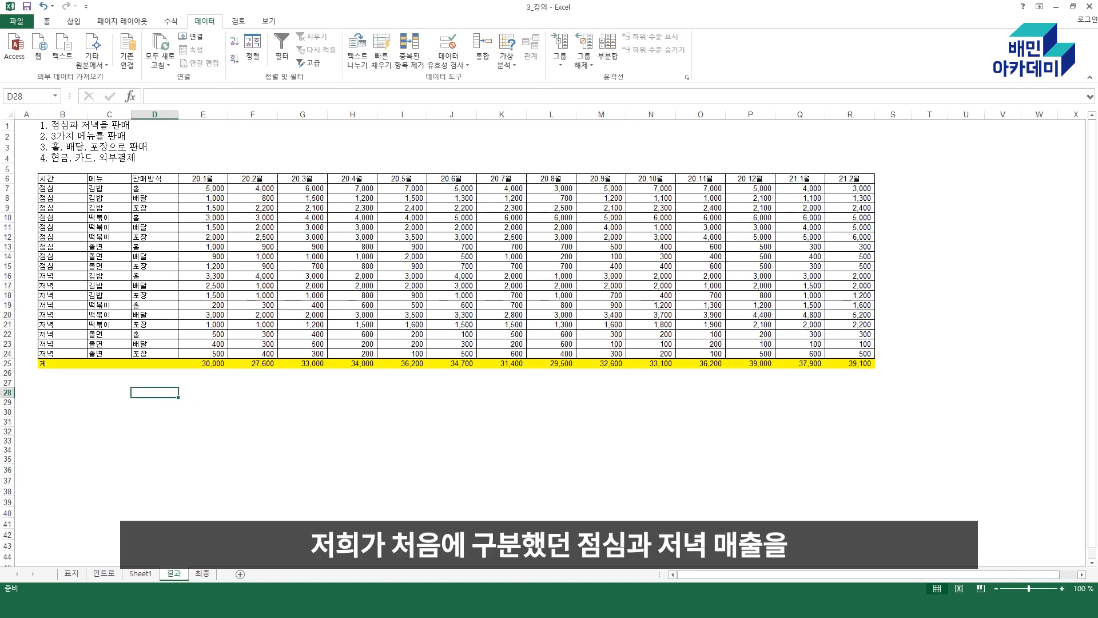
type("점심")
key("Return")
type("ㅈㅓ녁")
key("Return")
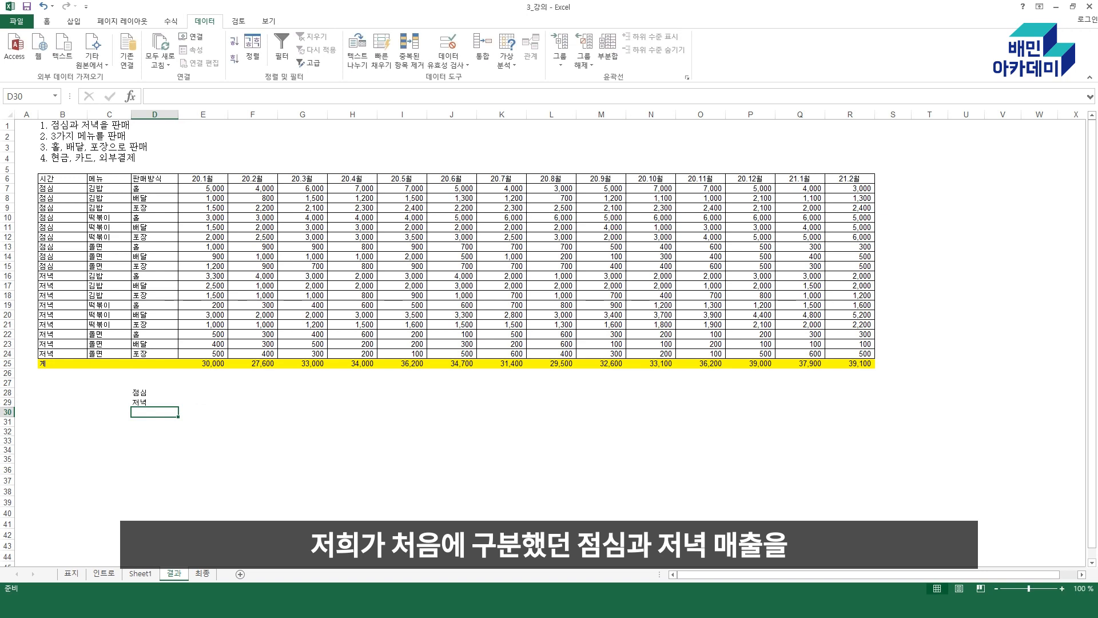
Sum the 20.1월 lunch sales in E28 with an AutoSum over E7:E15
left_click(203, 392)
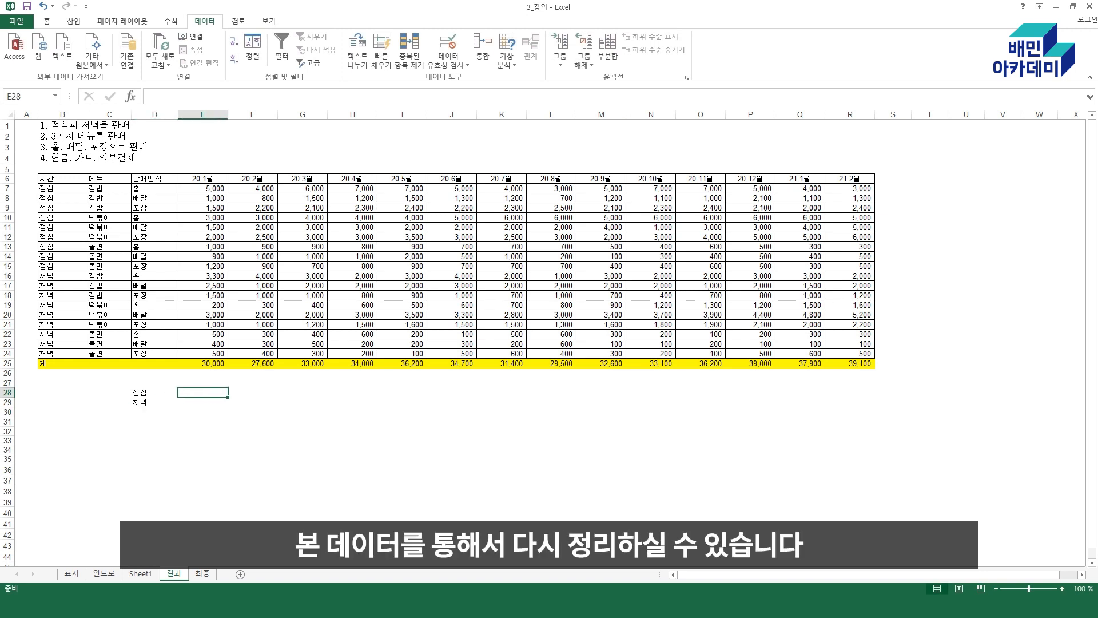
type("=")
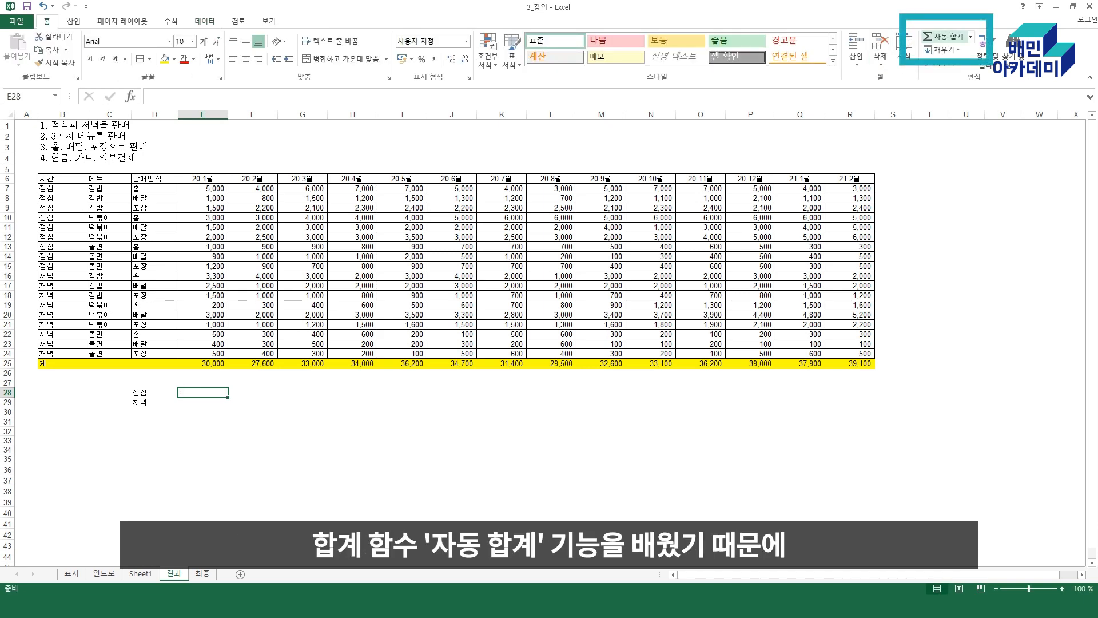
left_click(944, 37)
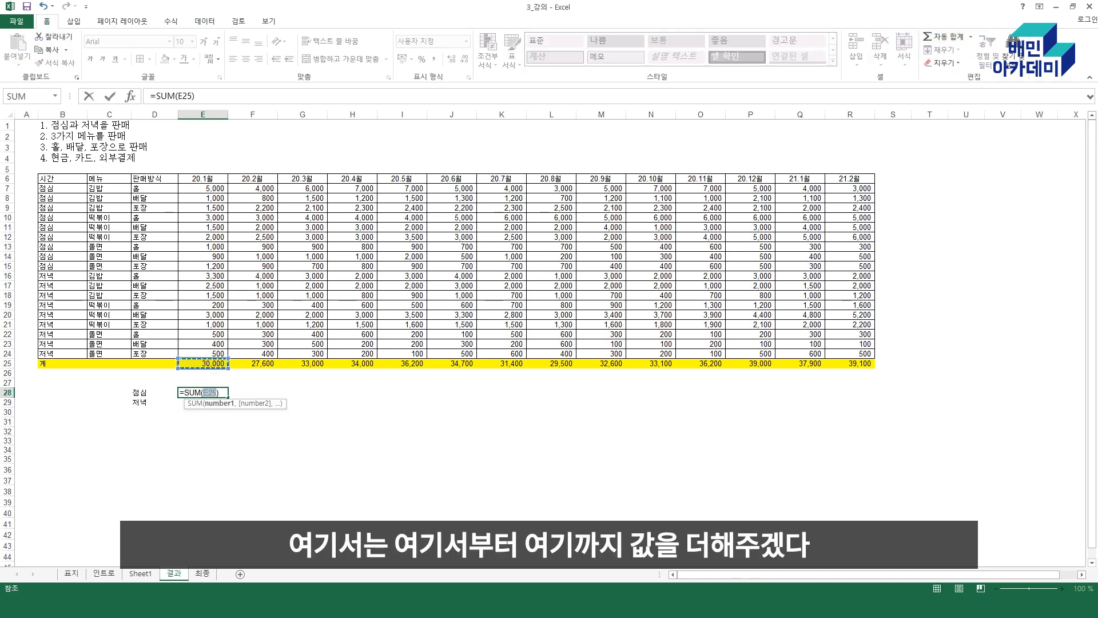
left_click_drag(203, 188, 226, 268)
key("Return")
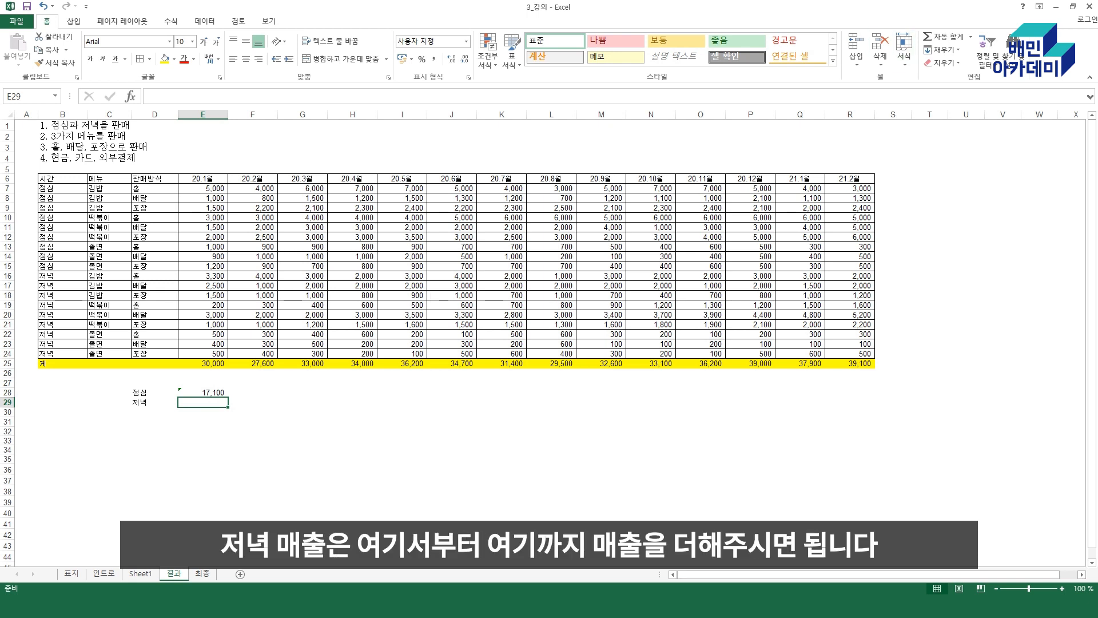
Sum the 20.1월 dinner sales in E29 with an AutoSum over E16:E24
left_click(944, 37)
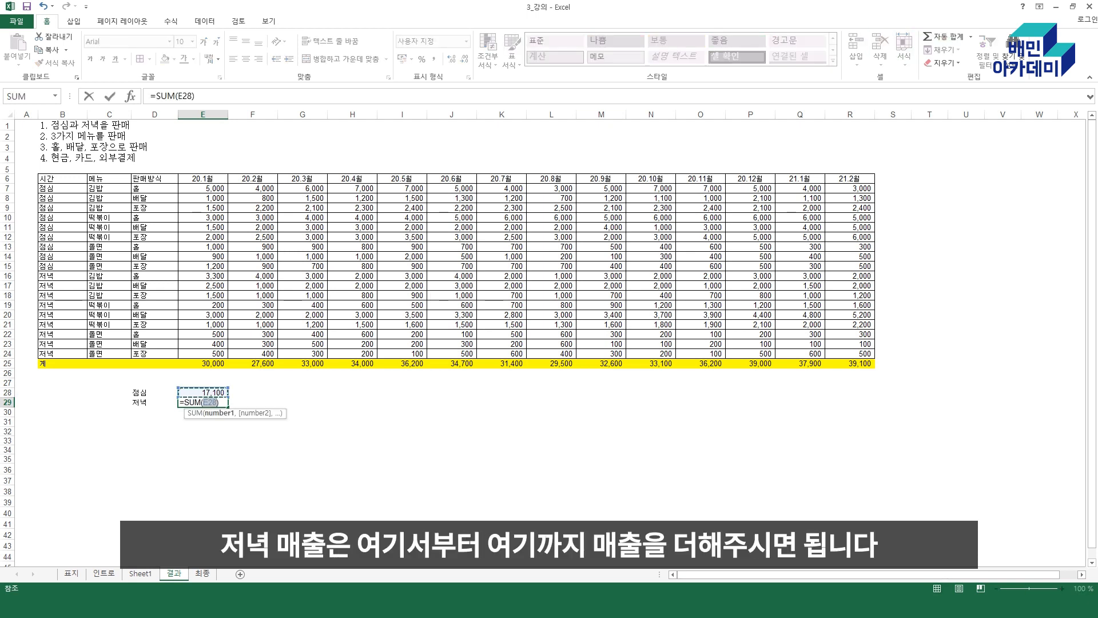
left_click(203, 276)
left_click_drag(203, 276, 203, 354)
key("Return")
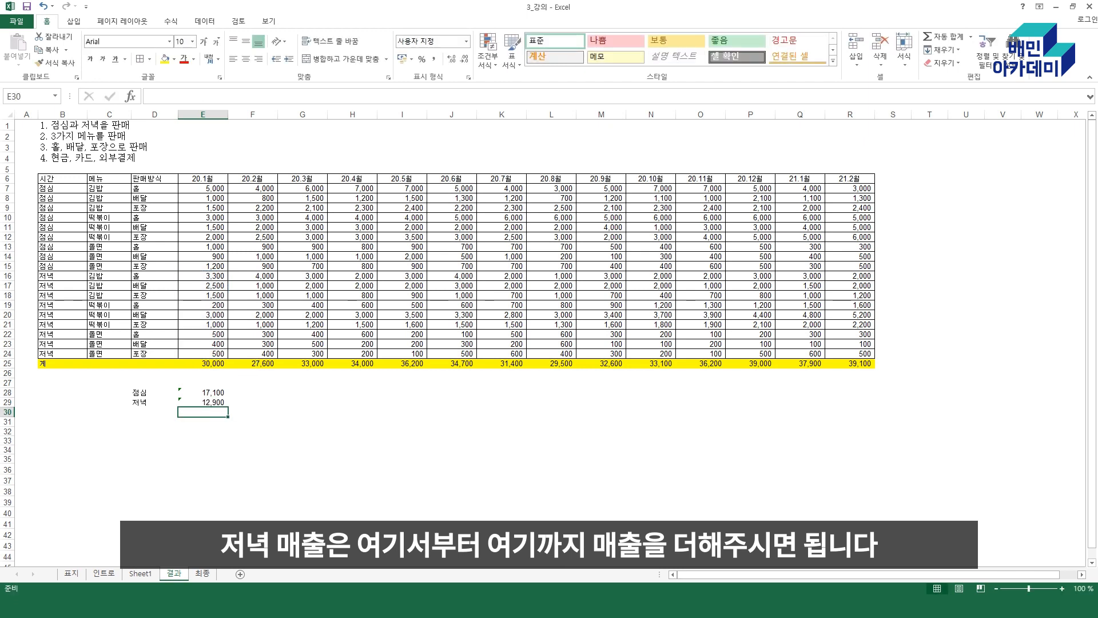
Add the lunch and dinner sums (E28+E29) in E30 and fill E28:E30 across to column R
type("=")
key("Up")
key("Up")
type("+")
key("Up")
key("Return")
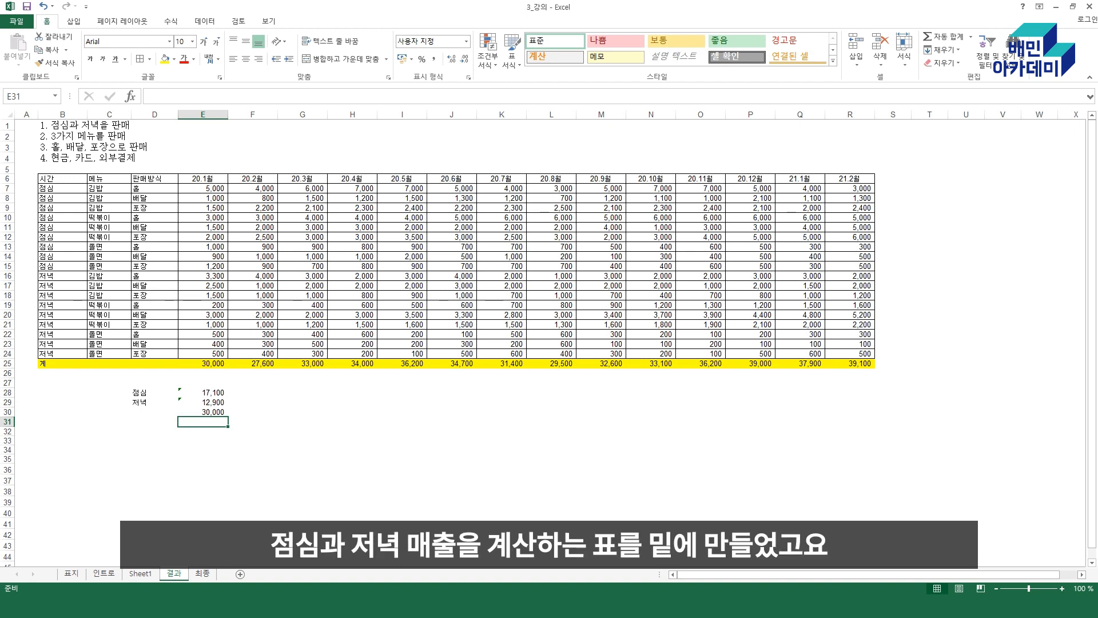
left_click_drag(203, 393, 873, 416)
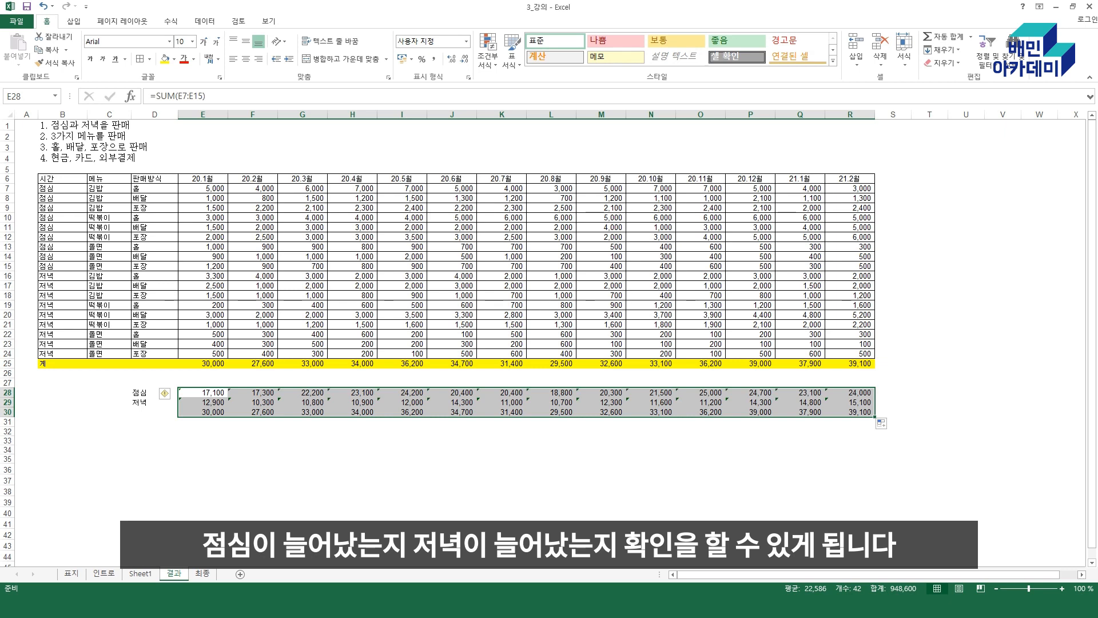
left_click(851, 402)
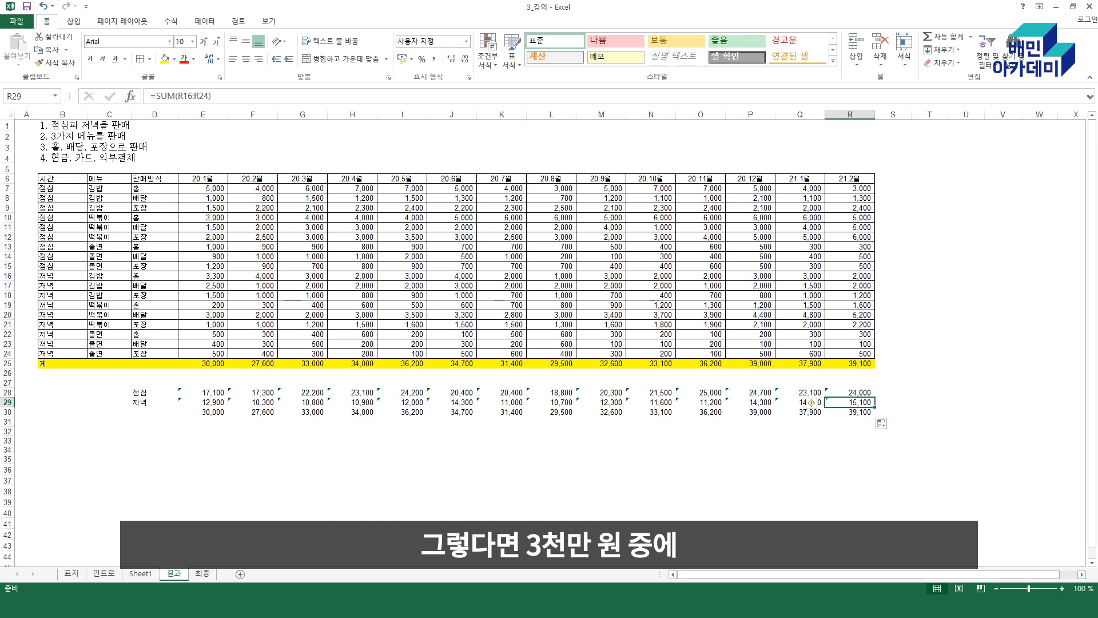
left_click(203, 412)
left_click(203, 393)
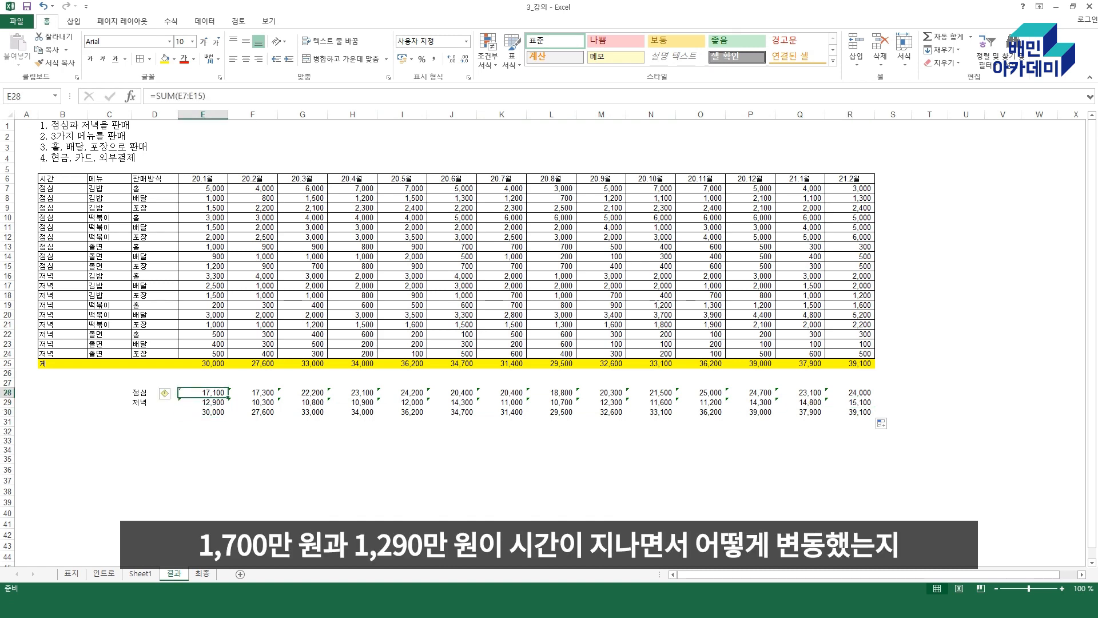
left_click(203, 403)
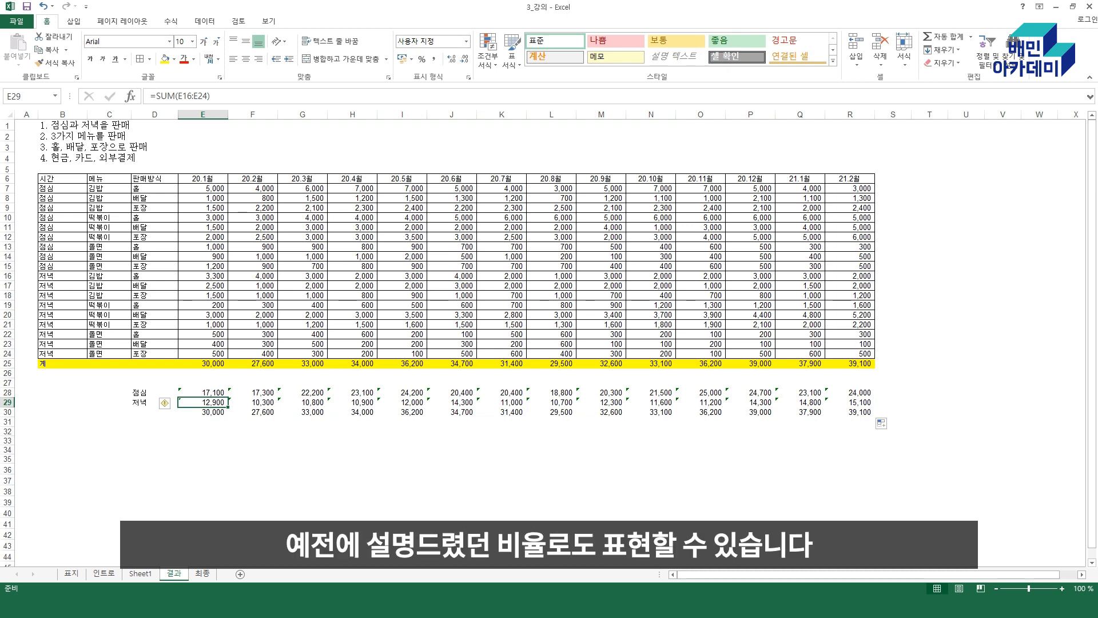
Calculate the lunch share of the 20.1월 total in E32 with =E28/E30%
left_click(203, 432)
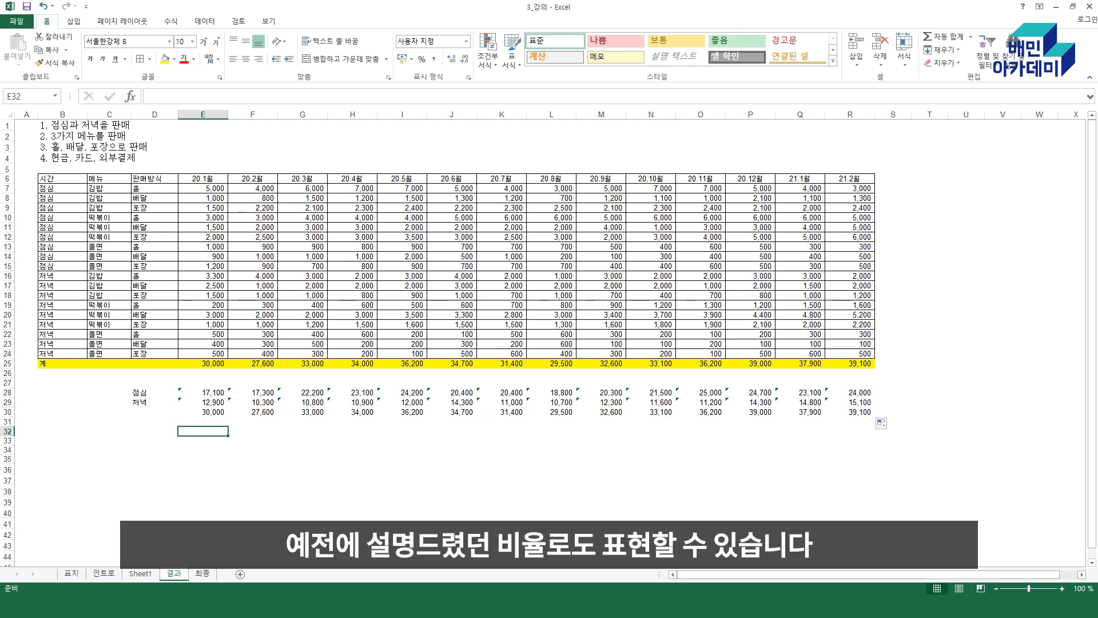
type("=")
key("Up")
key("Up")
key("Up")
key("Up")
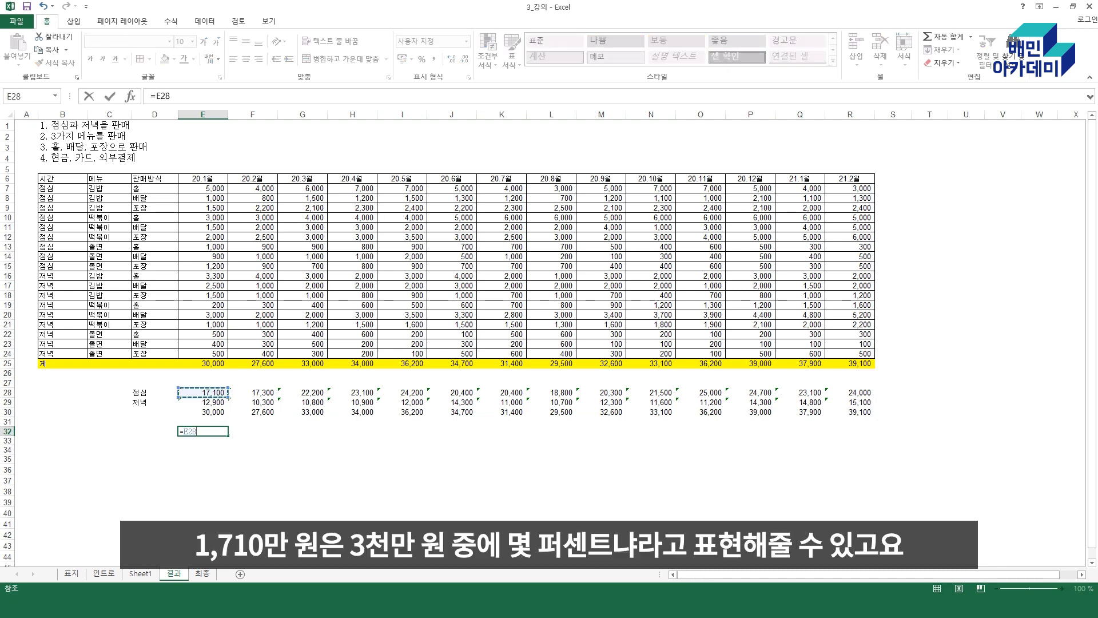
type("/")
key("Up")
key("Up")
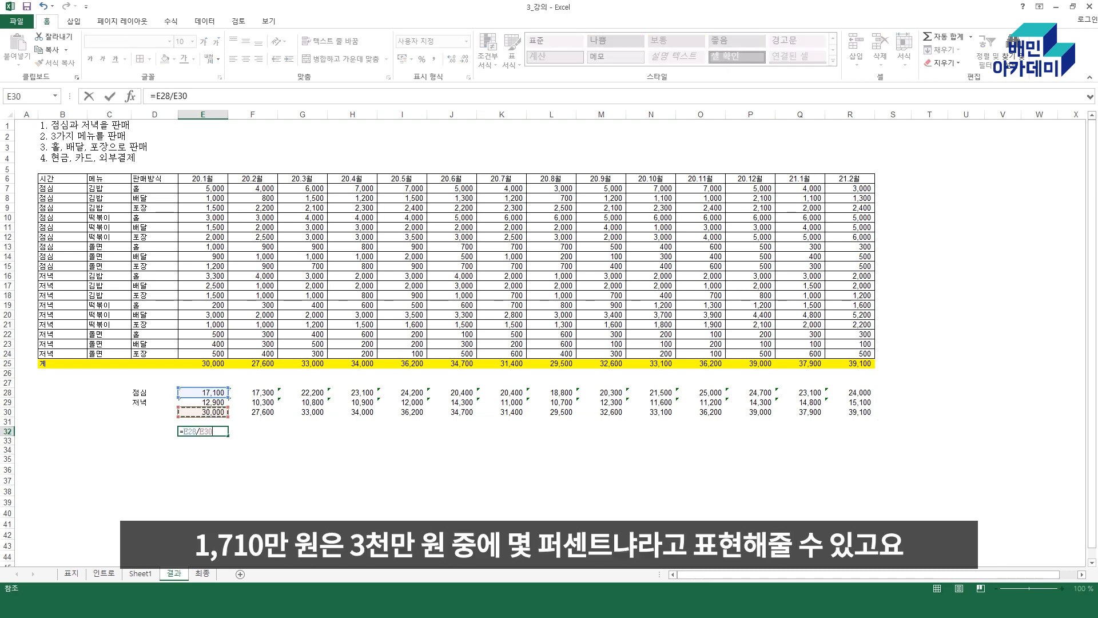
type("%")
key("Return")
key("Up")
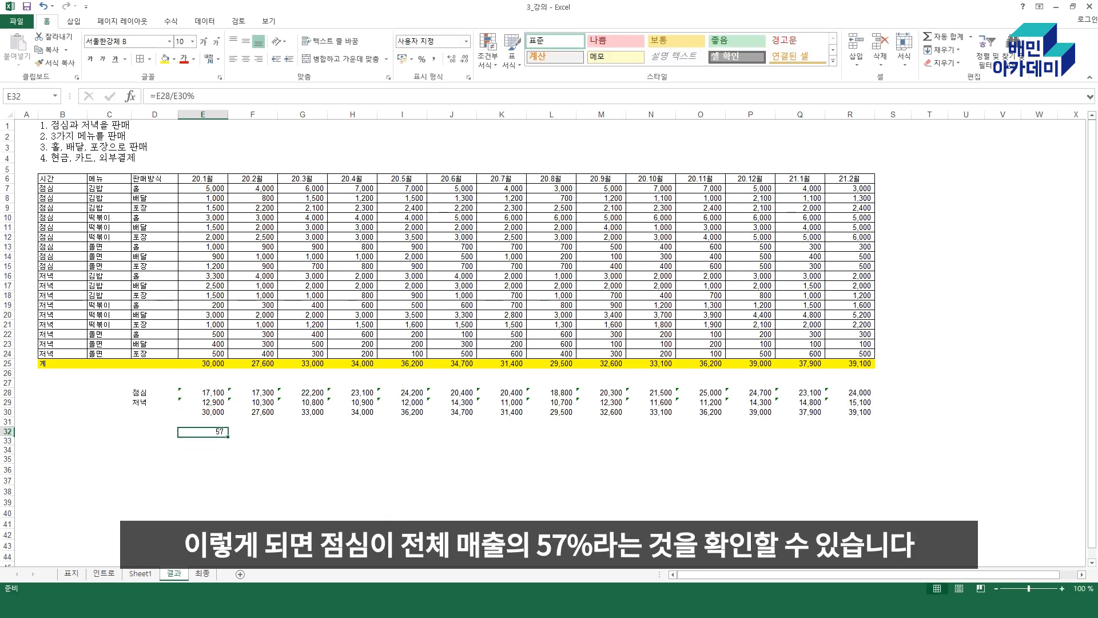
Fill the lunch share, shown to one decimal place, from E32 across to R32, and clear the ratio row
left_click(452, 59)
left_click_drag(228, 435, 873, 434)
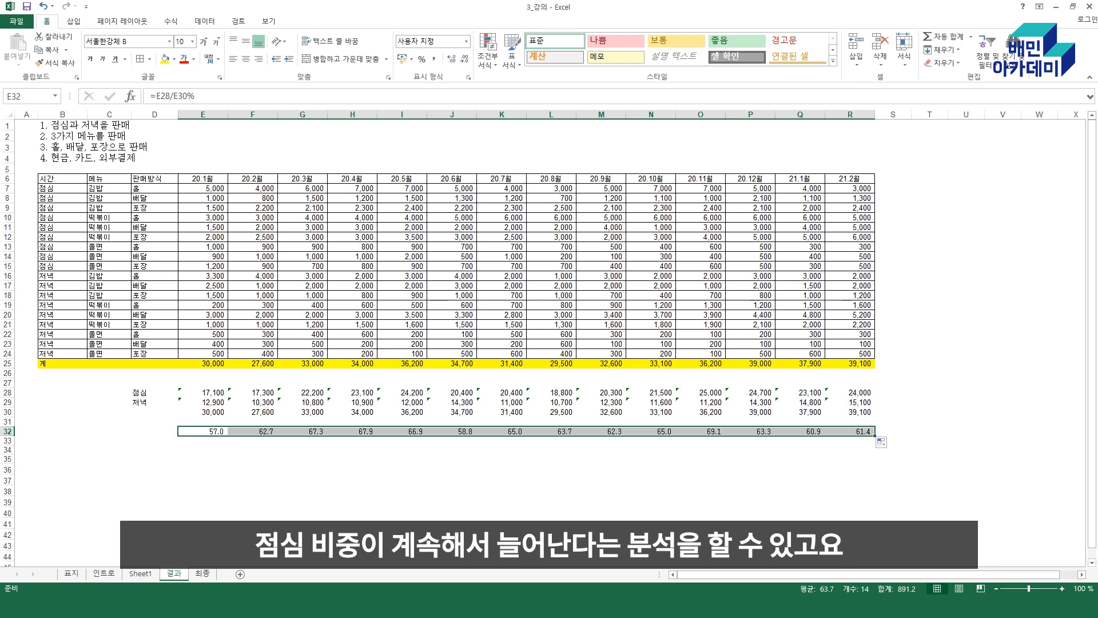
left_click_drag(7, 432, 7, 441)
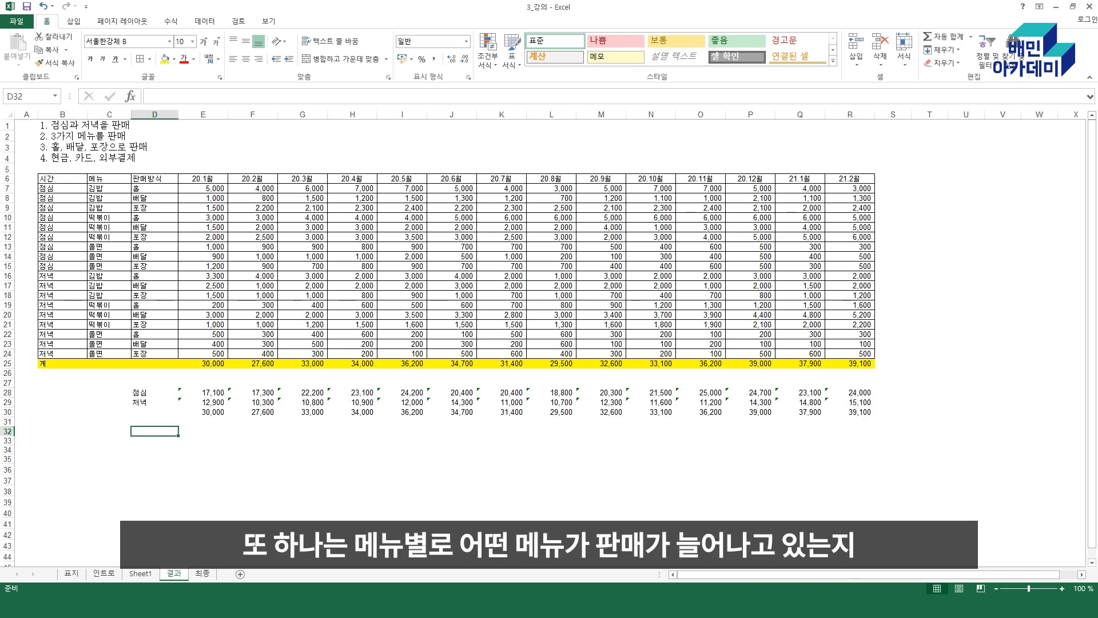
Label D32:D34 with the menu items 김밥, 떡볶이 and 쫄면
type("김ㅂㅏㅂ")
key("Return")
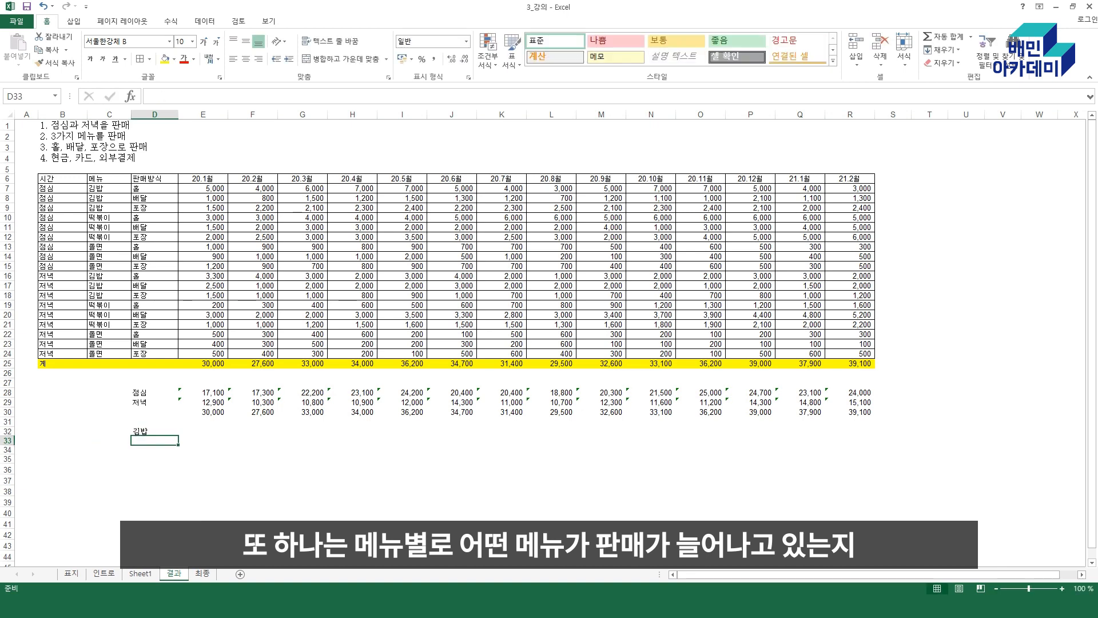
type("떡보")
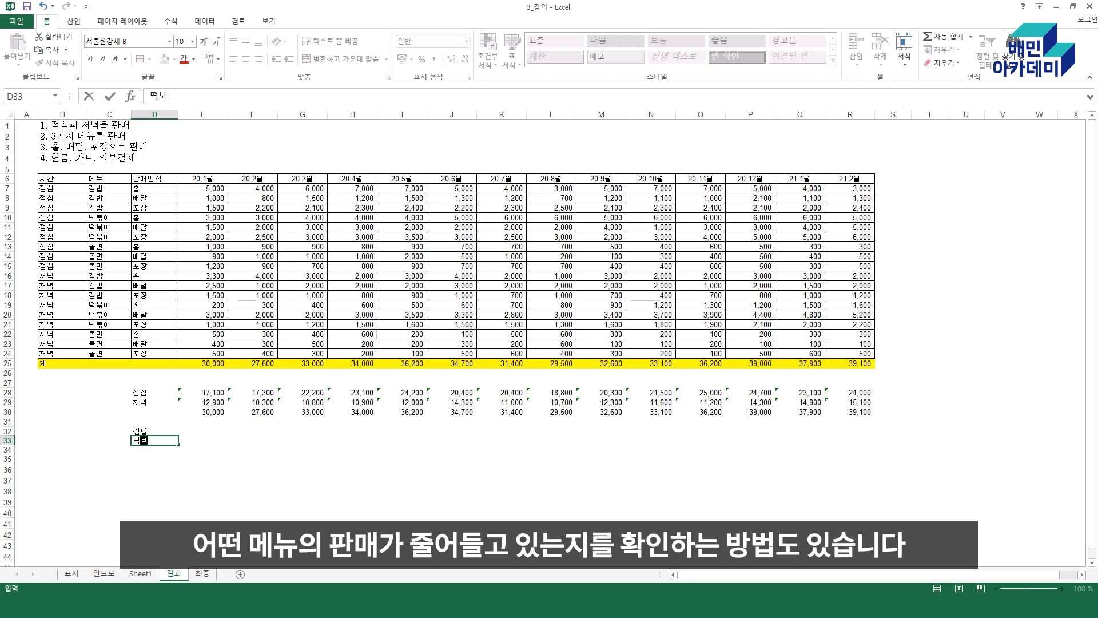
type("ㄲ이")
key("Return")
type("쫄면")
key("Return")
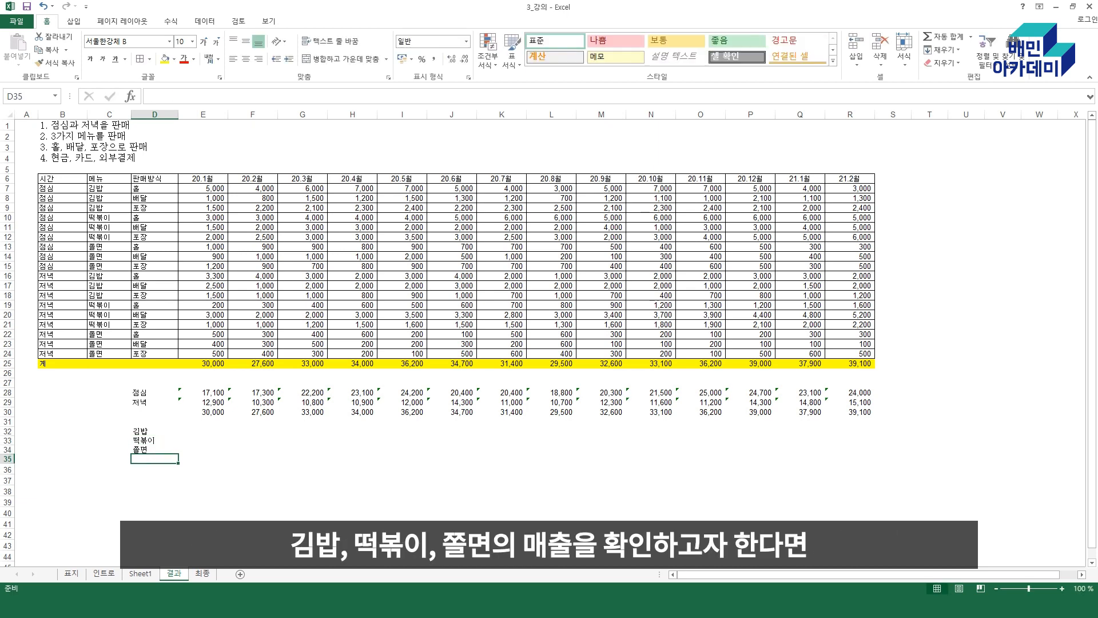
Sum the 20.1월 김밥 sales in E32 with =E7+E8+E9+E16+E17+E18
left_click(203, 431)
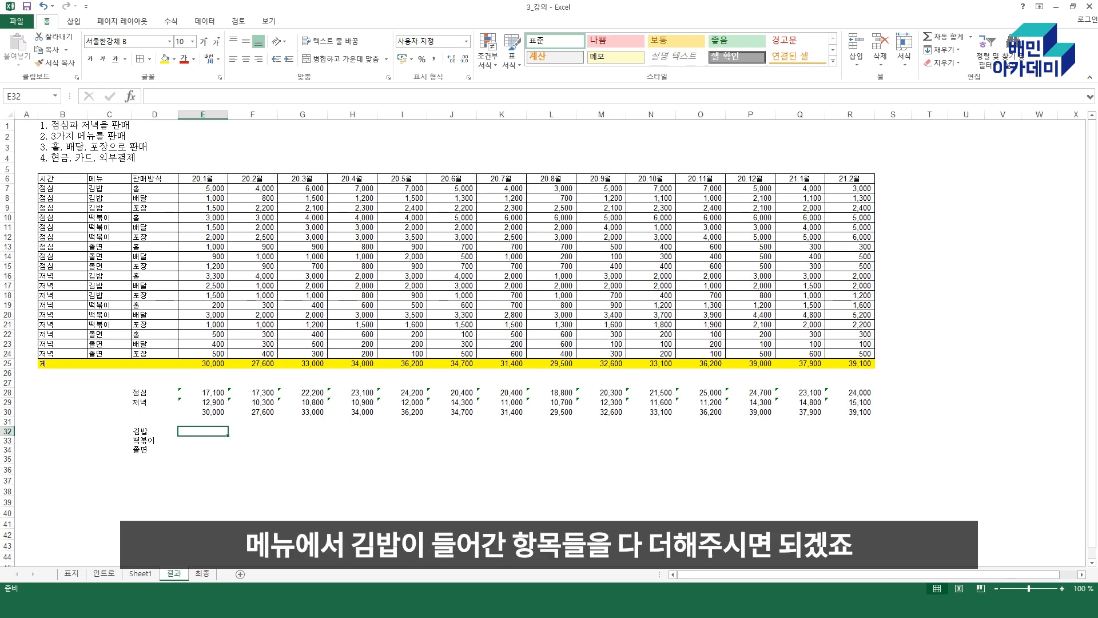
type("=")
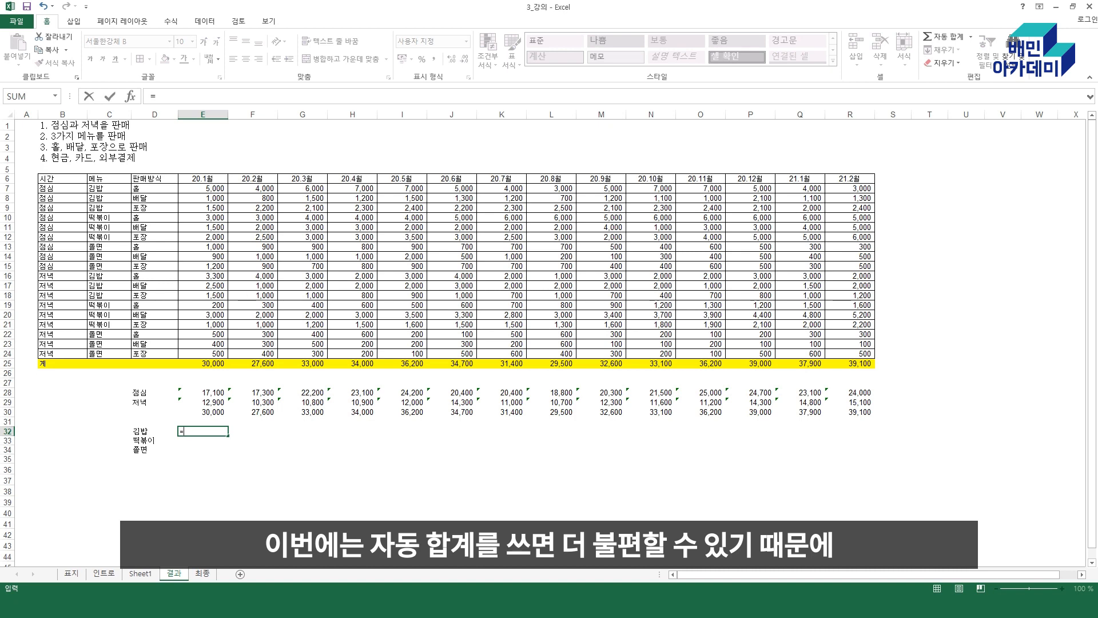
left_click(203, 188)
type("+")
left_click(203, 198)
type("+")
left_click(203, 208)
type("+")
left_click(203, 276)
type("+")
left_click(203, 285)
type("+")
left_click(203, 295)
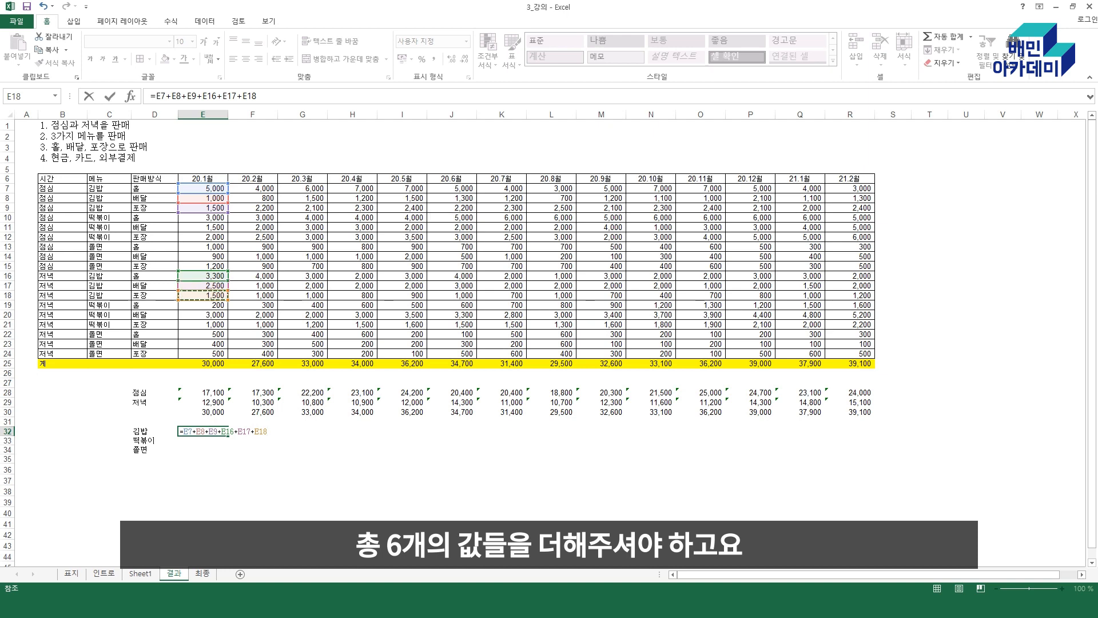
key("Return")
Apply the comma number style without decimals to E32 and fill the 김밥 formula across to R32
left_click(203, 431)
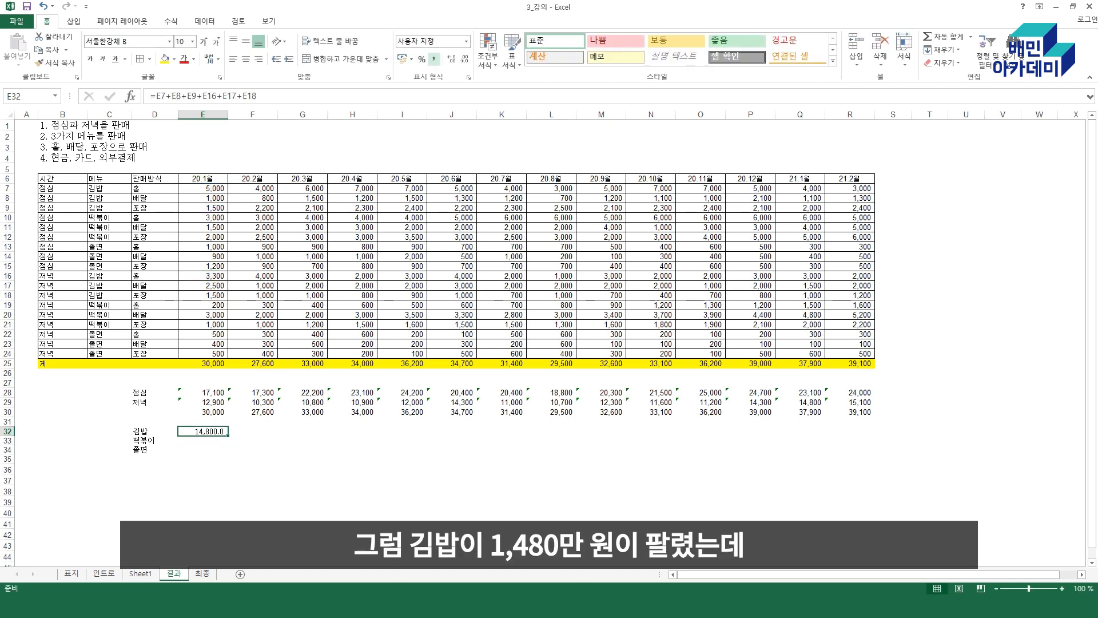
left_click(434, 59)
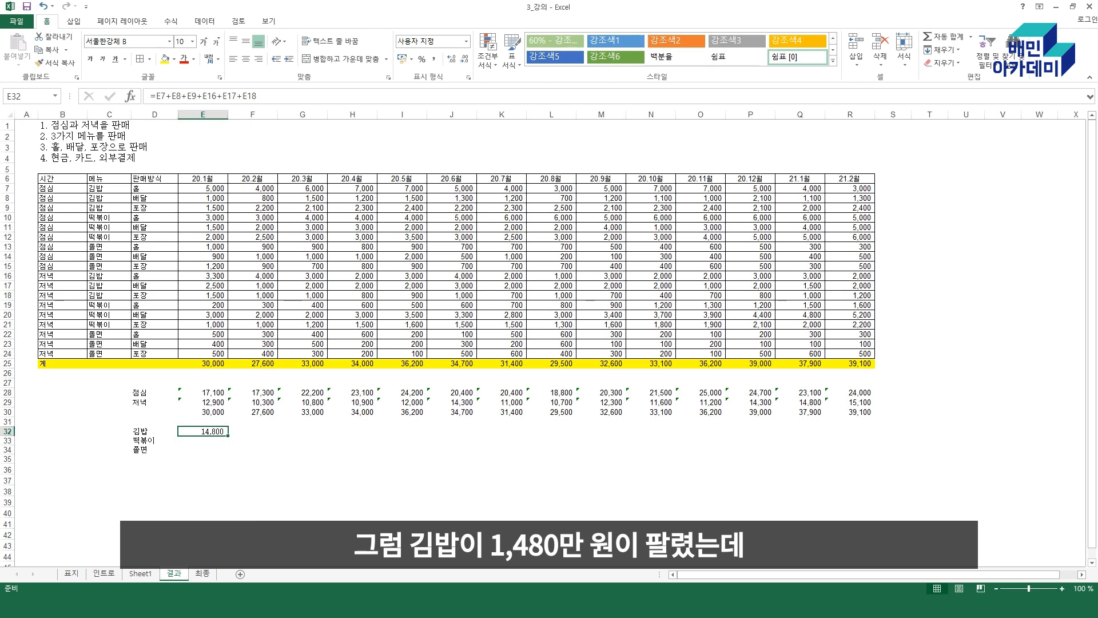
left_click_drag(228, 436, 875, 436)
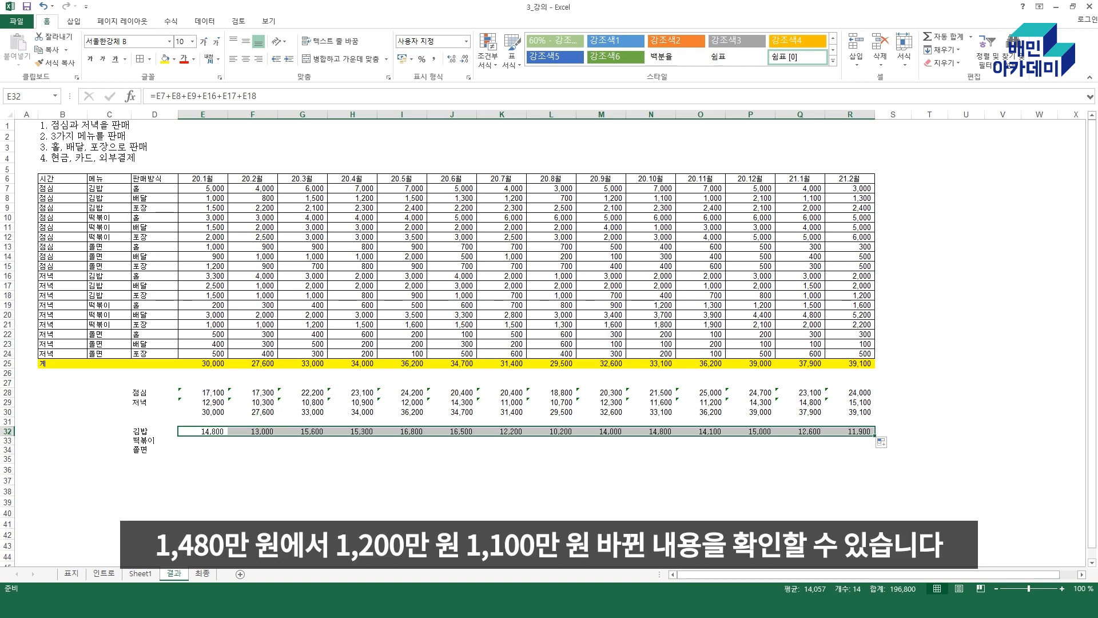
Sum the 20.1월 떡볶이 sales in E33 with =E10+E11+E12+E19+E20+E21
left_click(203, 440)
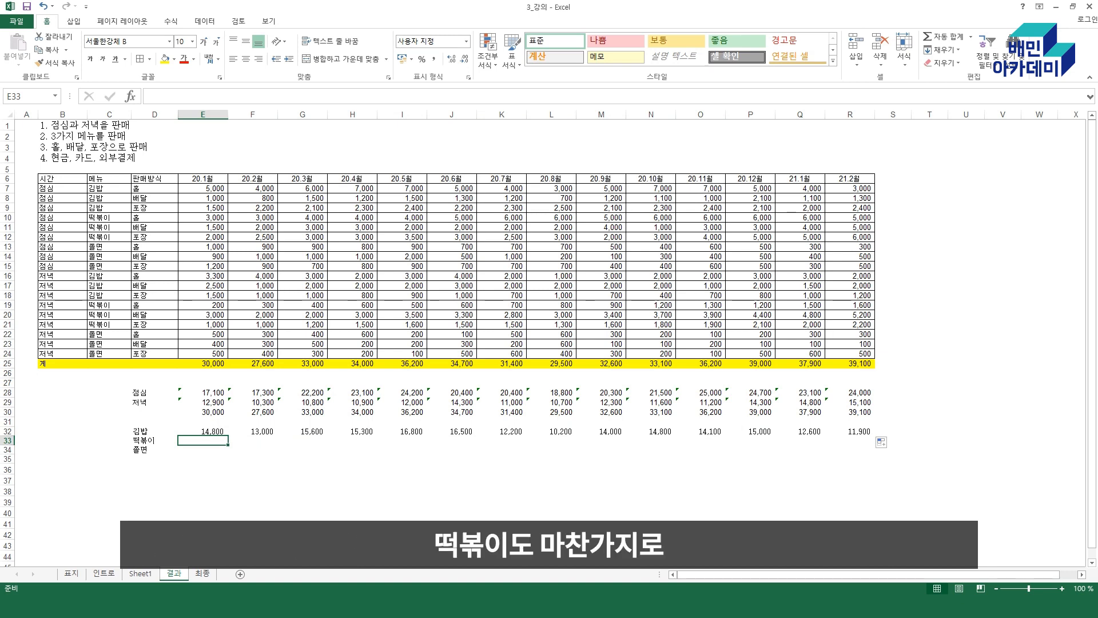
type("=E10+E11+E12")
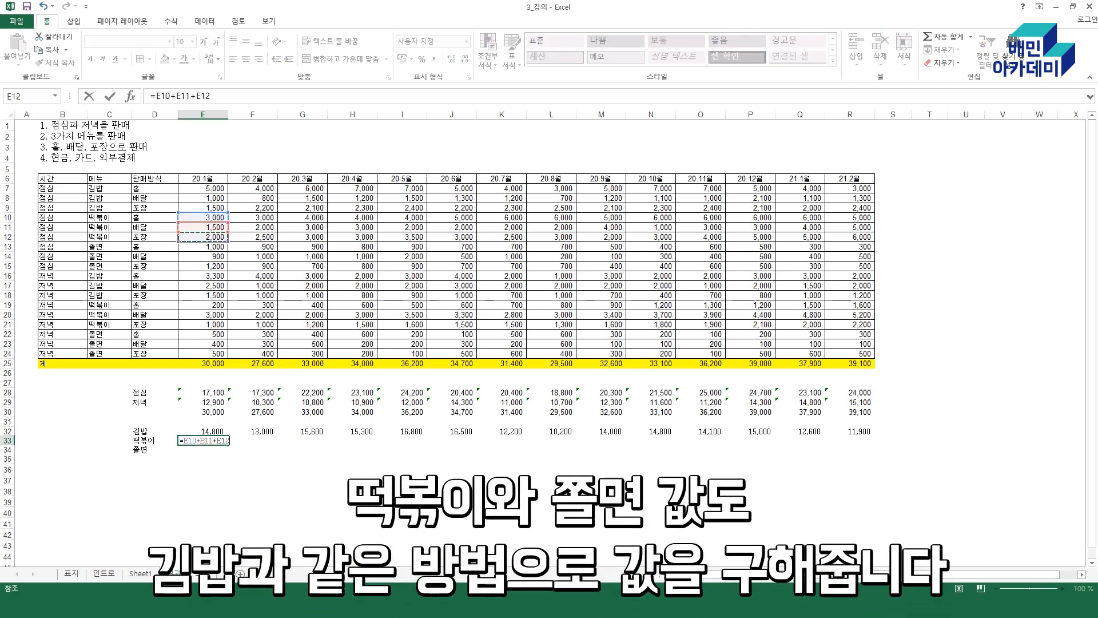
type("+E19+E20+E21")
key("Return")
Sum the 20.1월 쫄면 sales in E34 with =E13+E14+E15+E22+E23+E24
type("=")
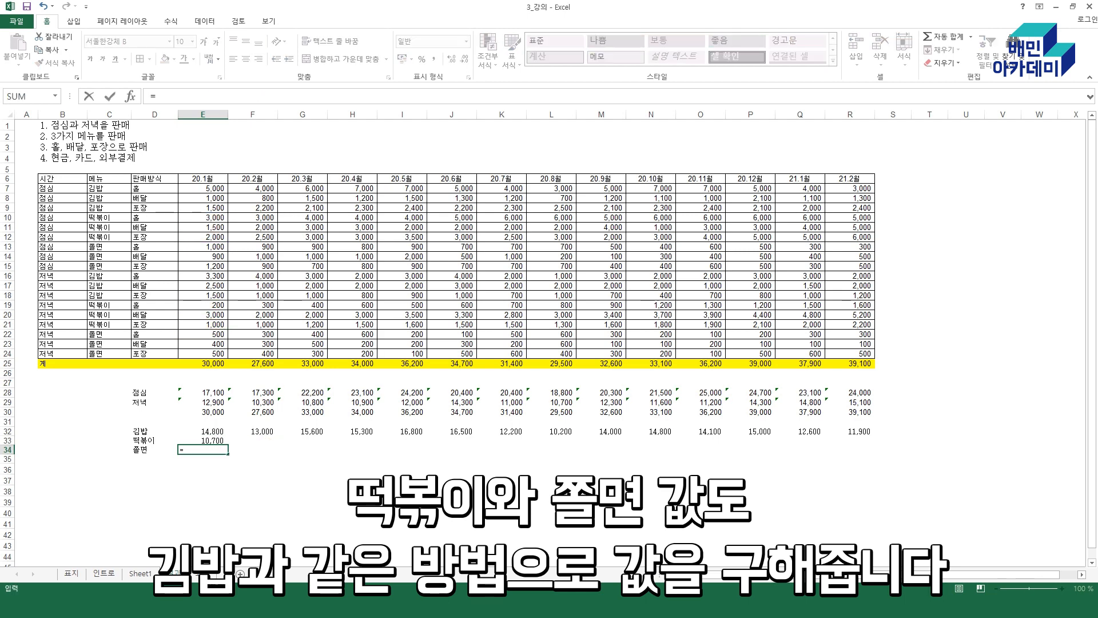
type("E13+E14+E15+E22+E23+E24")
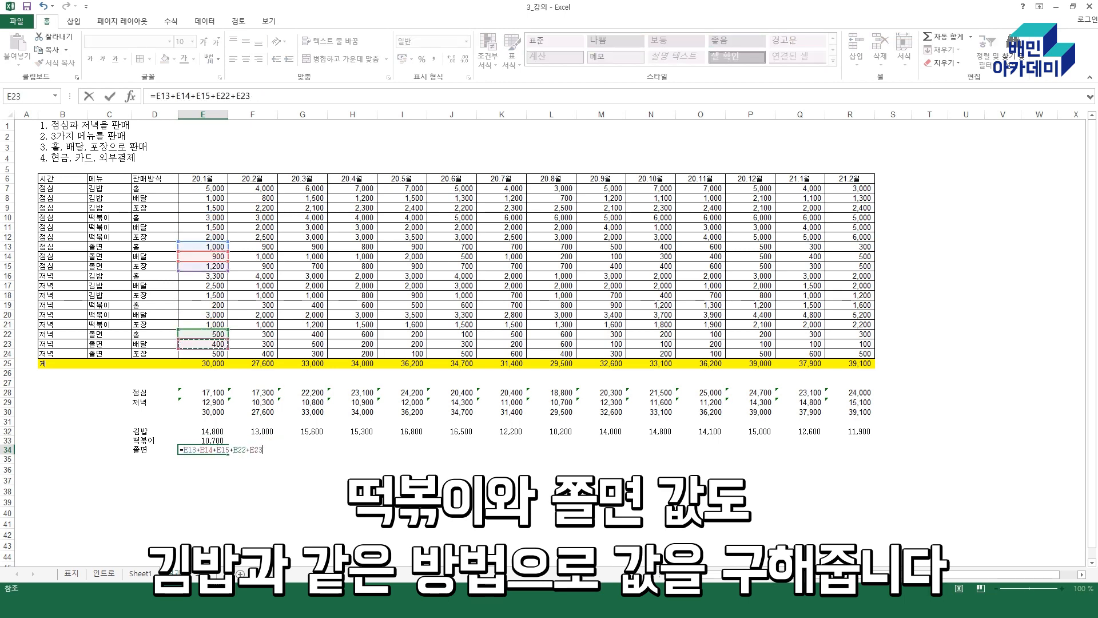
key("Return")
Fill the 떡볶이 and 쫄면 formulas in E33:E34 across all months to column R
left_click_drag(203, 441, 203, 450)
left_click_drag(227, 454, 850, 452)
left_click(701, 490)
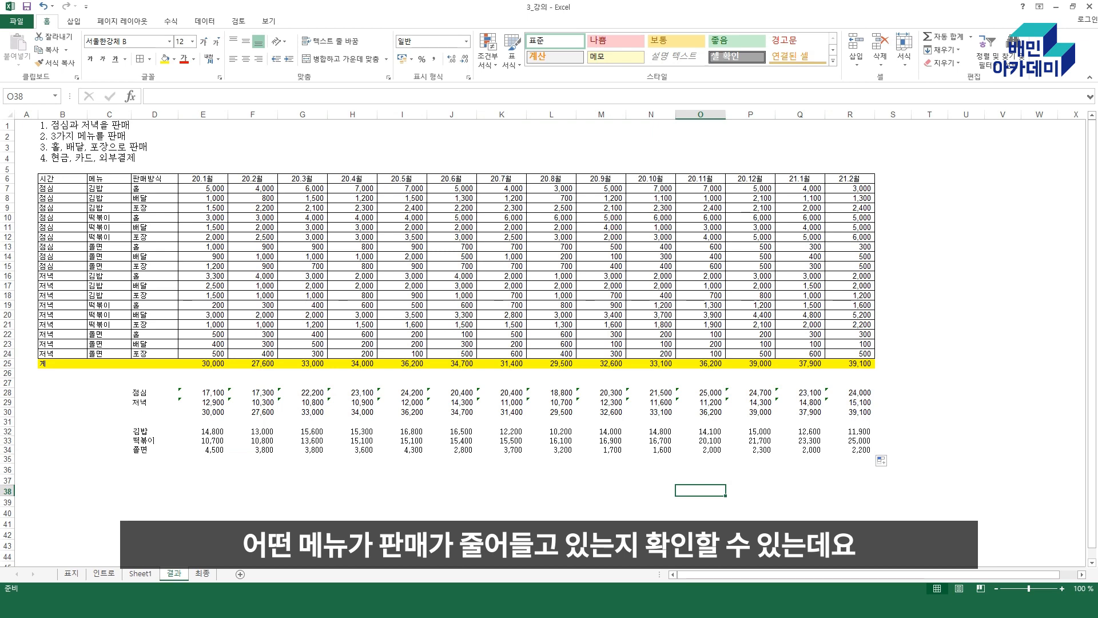
Examine the recent 쫄면 and 떡볶이 totals, and the lunch (rows 10–12) and dinner (rows 19–21) 떡볶이 sales
left_click(800, 450)
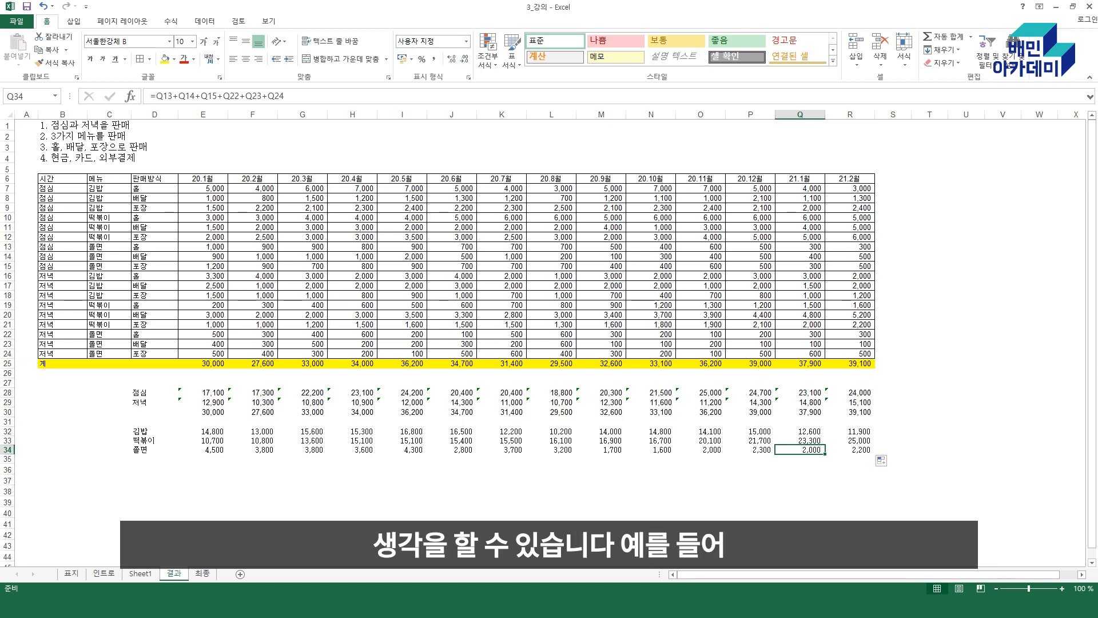
left_click(154, 441)
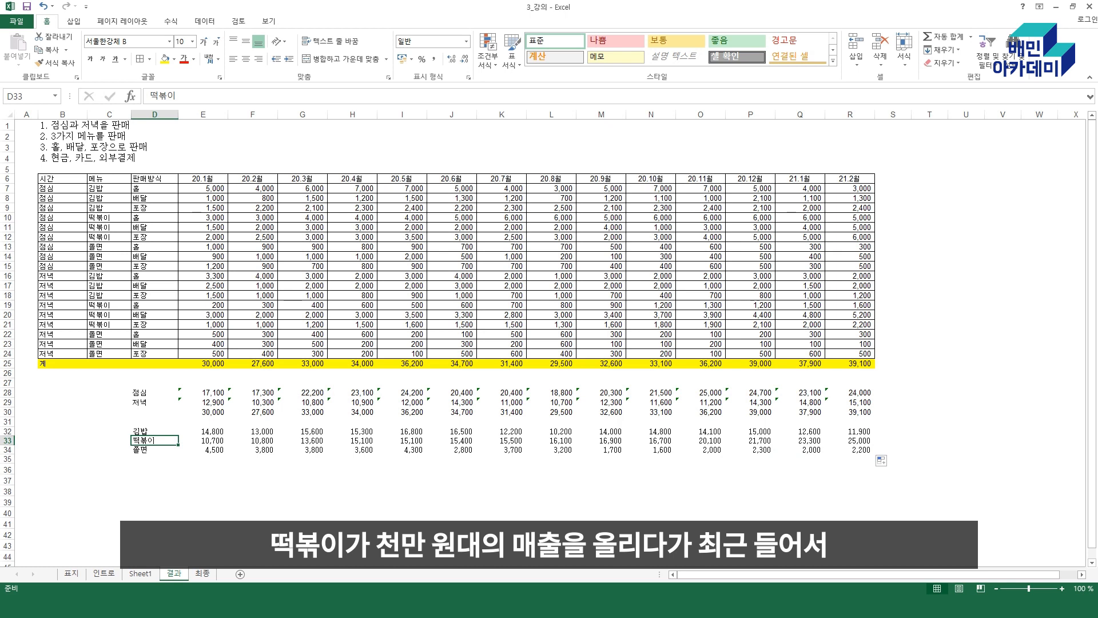
left_click_drag(801, 440, 851, 440)
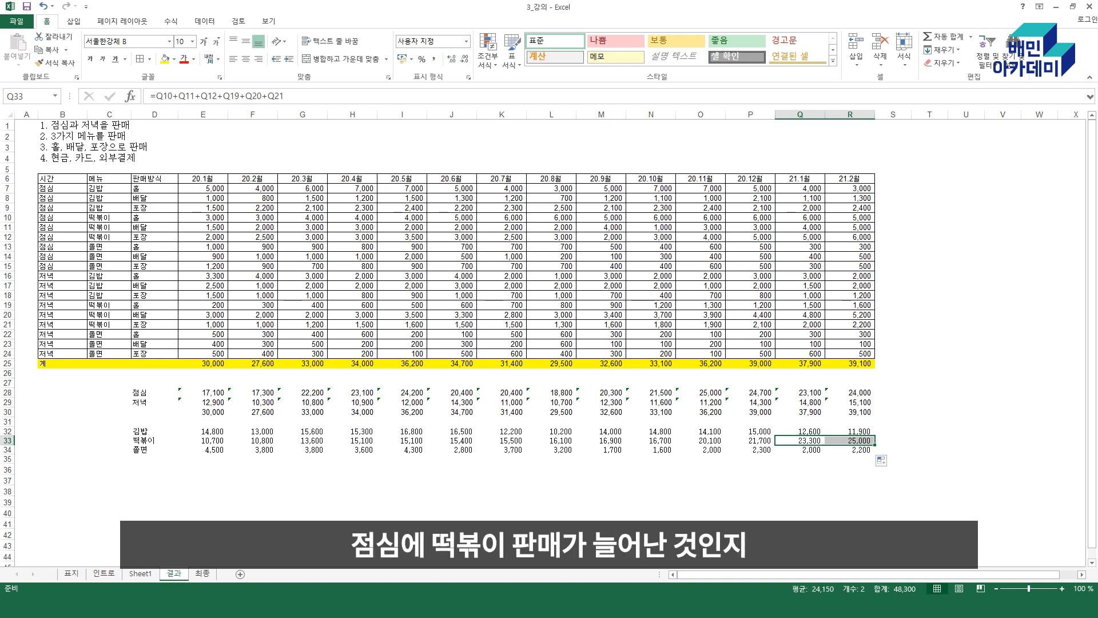
left_click_drag(63, 218, 853, 237)
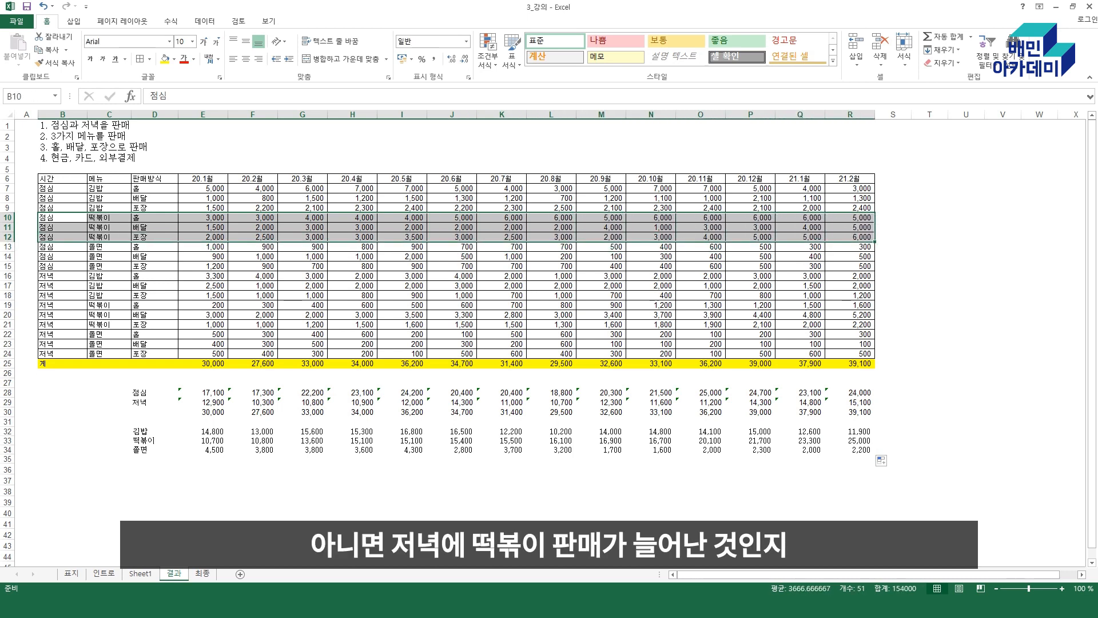
left_click_drag(63, 305, 852, 325)
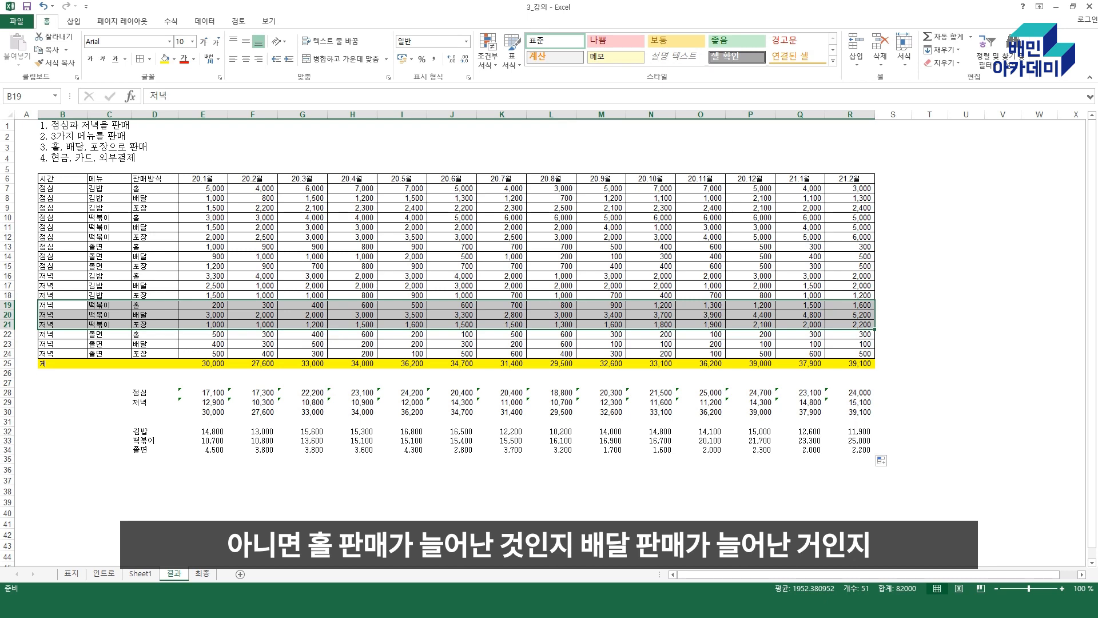
Enter the menu name 떡볶이 in C37 as the heading of a further breakdown
left_click(155, 480)
type("떡볶이")
key("Return")
key("Right")
key("Left")
key("Left")
key("Up")
key("Right")
key("ctrl+c")
key("Left")
key("ctrl+v")
key("Right")
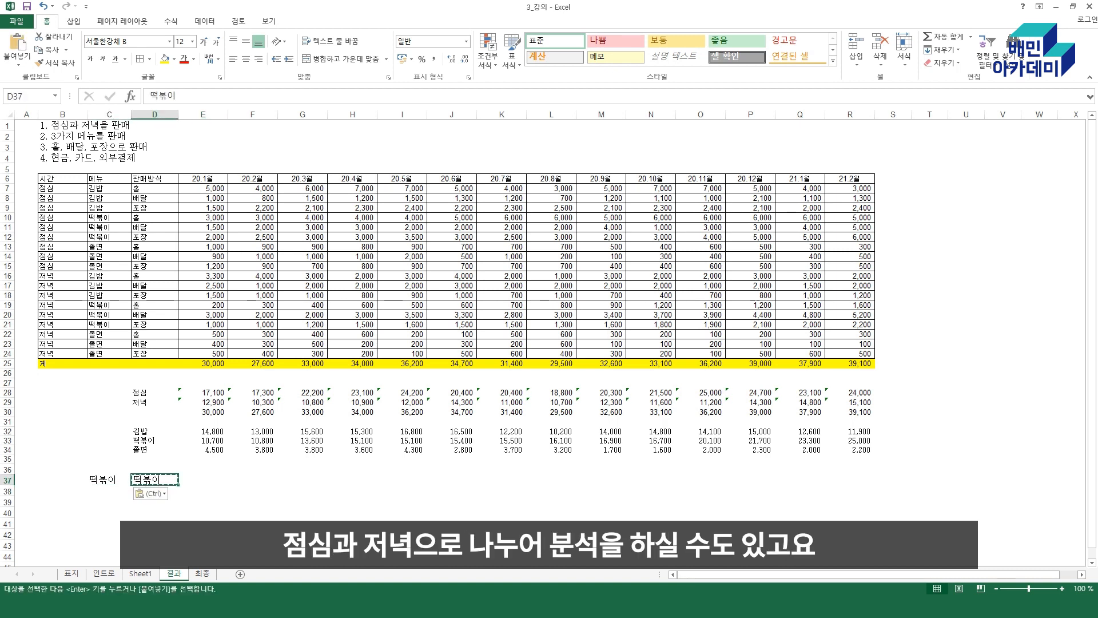
Label D37:D38 with the meal times 점심 and 저녁 for the 떡볶이 breakdown
type("점심")
key("Return")
type("전녁")
key("Return")
key("Right")
key("Up")
key("Up")
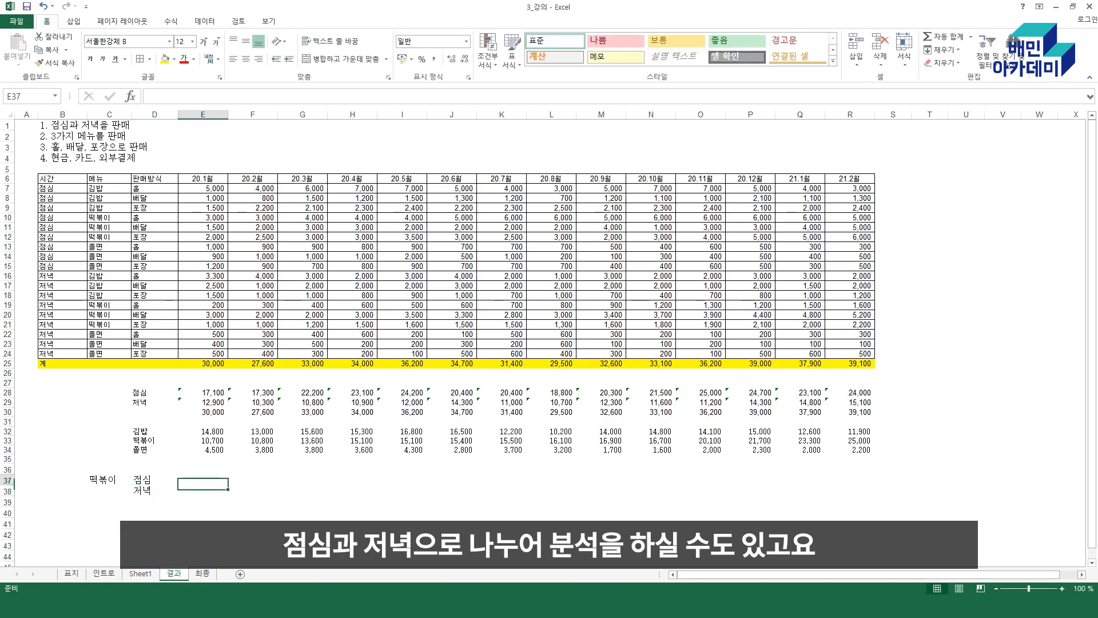
Label D40:D42 with the sales methods 홀, 배달 and 포장 below the meal times
key("Down")
key("Down")
key("Down")
key("Left")
key("Left")
key("Right")
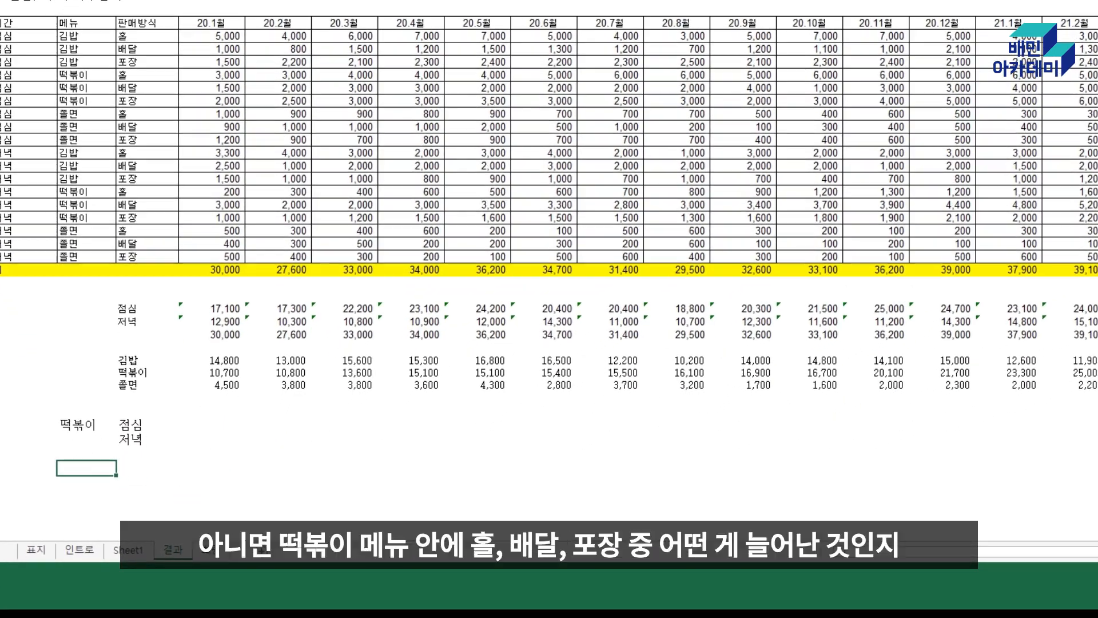
type("홀")
key("Return")
type("배달")
key("Return")
type("포장")
key("Return")
key("Up")
key("Right")
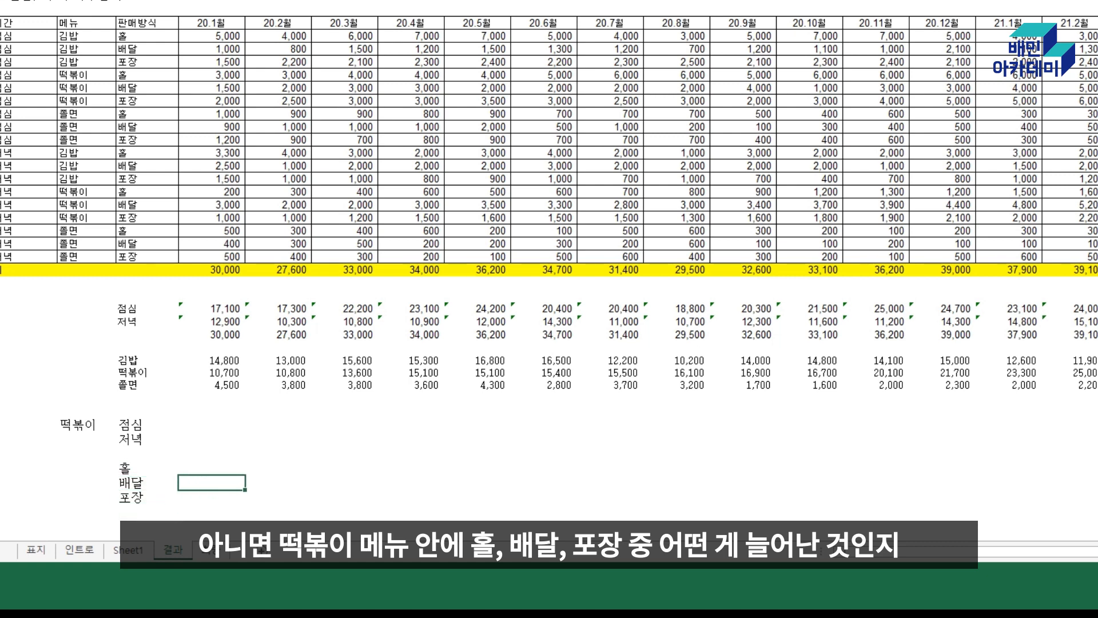
Clear the contents of rows 37 to 43 to remove the 떡볶이 breakdown labels
left_click_drag(5, 477, 5, 544)
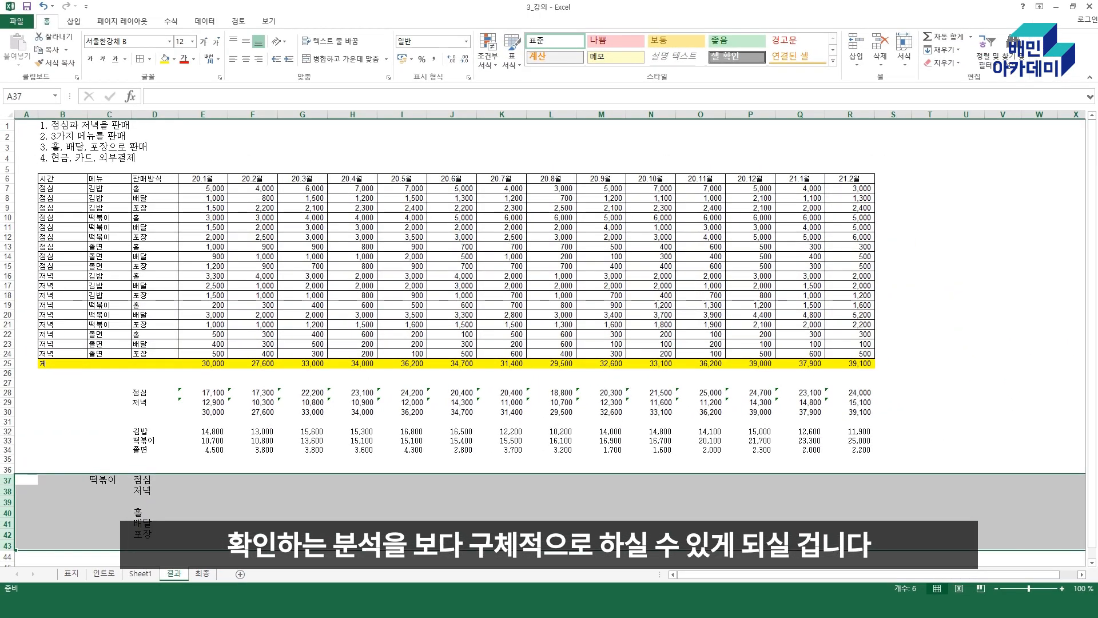
key("Delete")
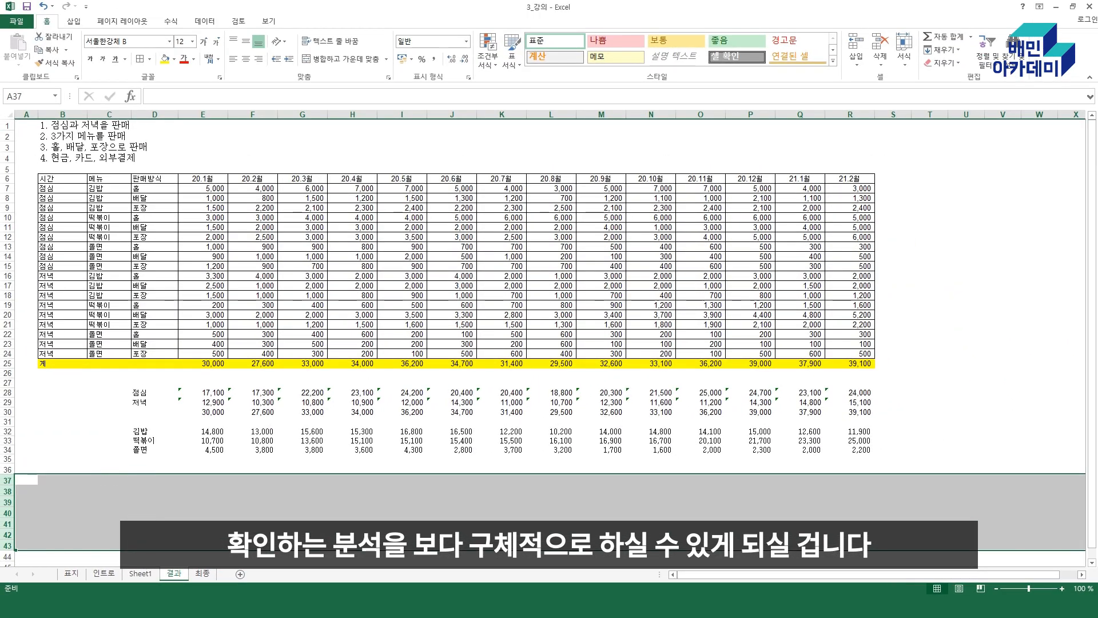
left_click(154, 440)
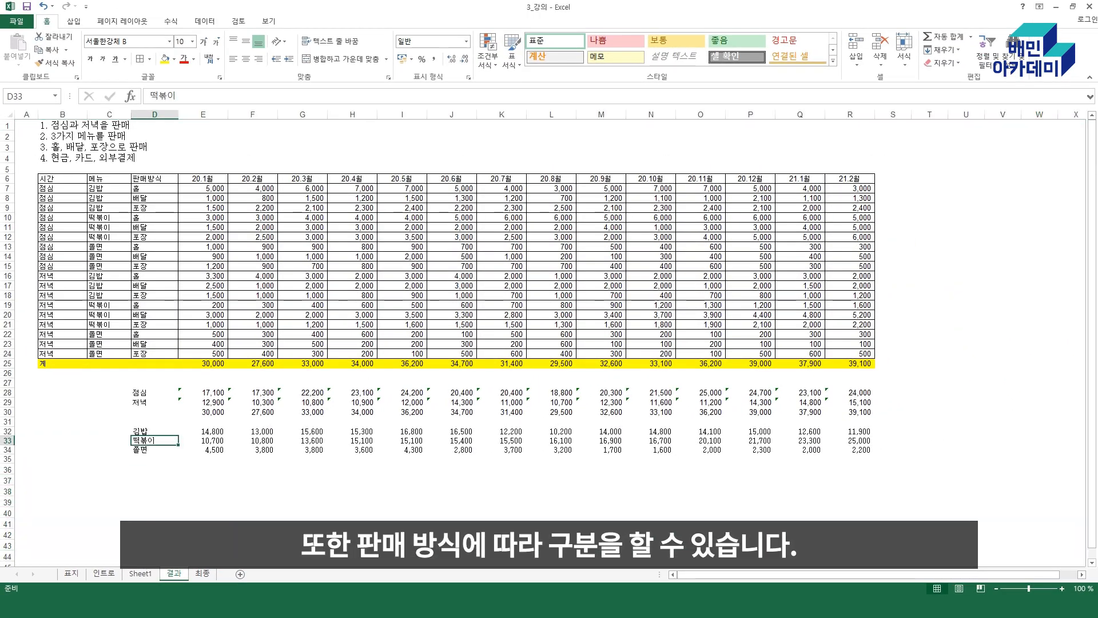
Label D36:D38 with the sales methods 홀, 배달 and 포장
left_click(155, 469)
type("홀")
key("Return")
type("배달")
key("Return")
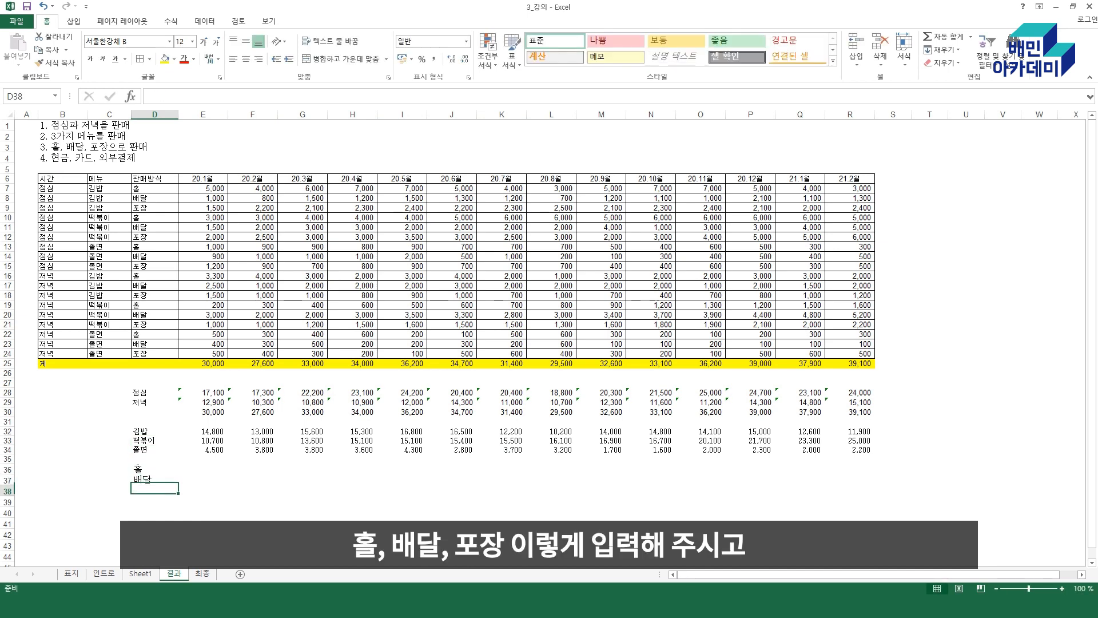
type("포장")
key("Tab")
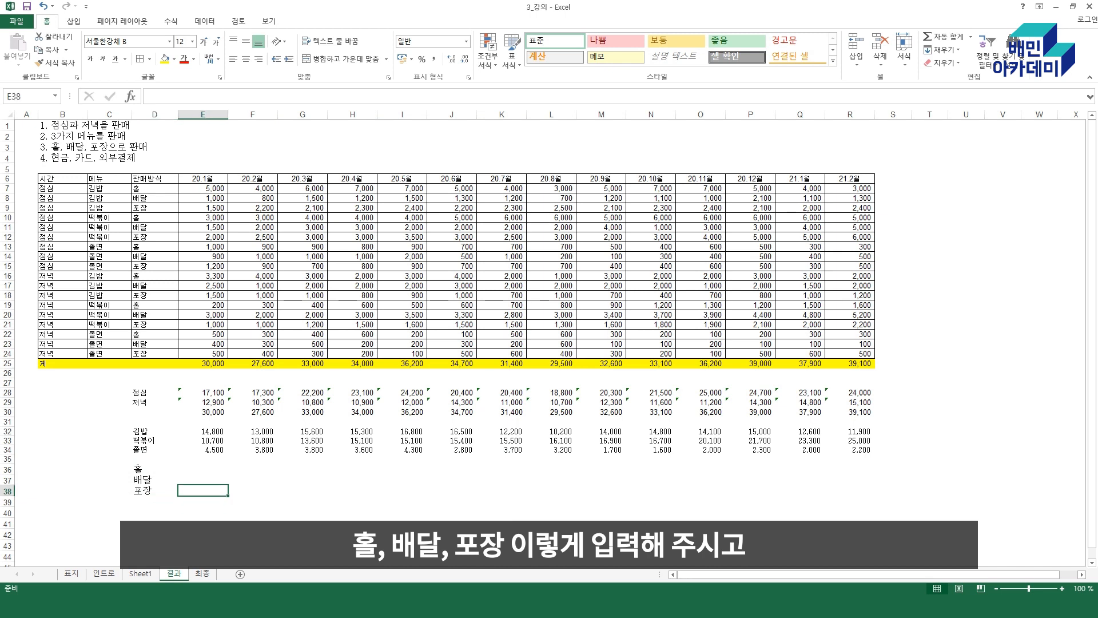
Sum the 20.1월 홀 sales in E36 with =E7+E10+E13+E16+E19+E22
key("Up")
key("Up")
type("=")
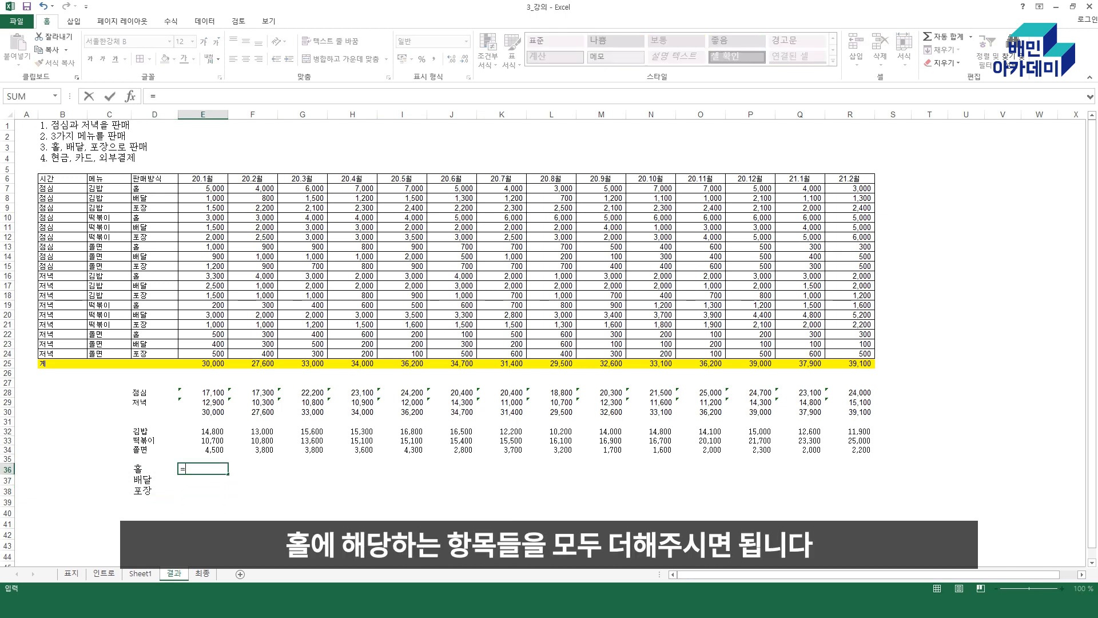
left_click(203, 188)
type("+")
left_click(203, 217)
type("+")
left_click(203, 247)
type("+")
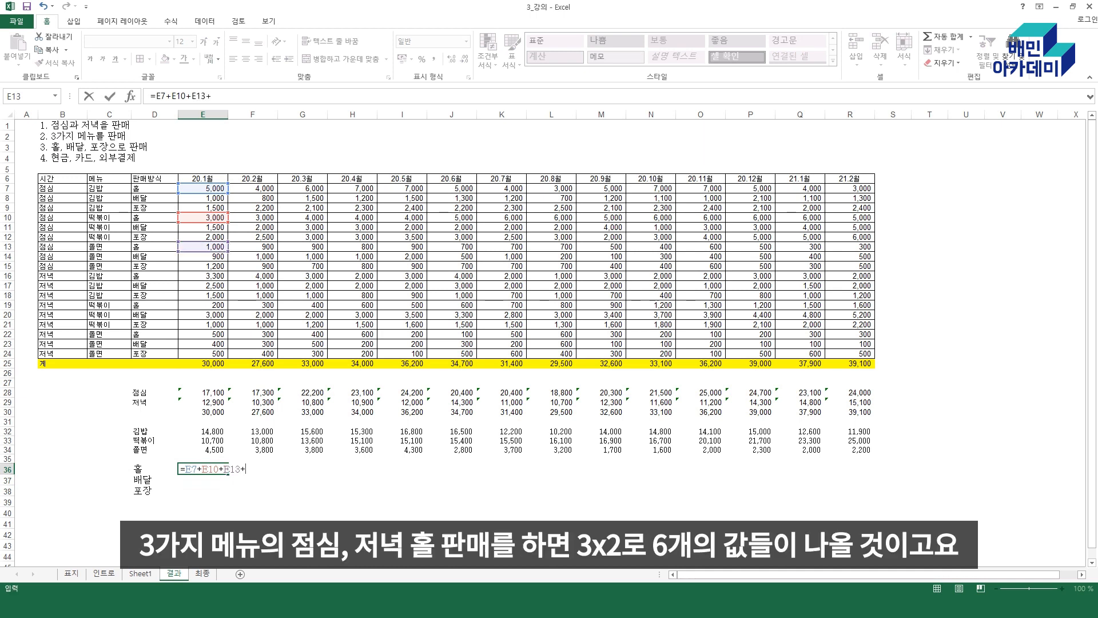
left_click(203, 275)
type("+")
left_click(203, 305)
type("+")
left_click(203, 334)
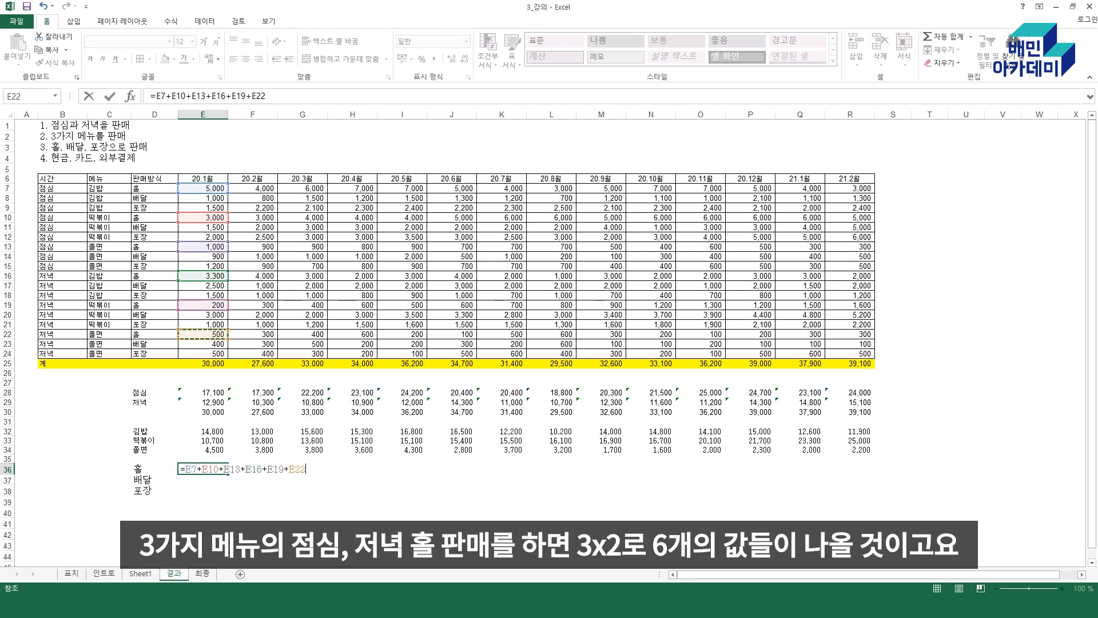
key("Return")
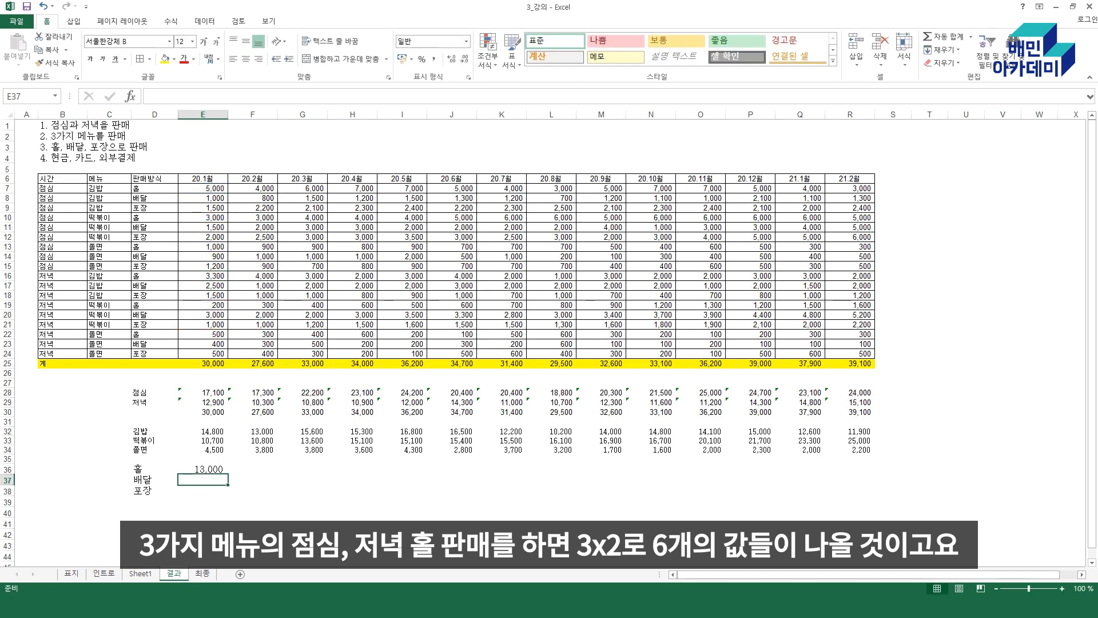
Sum the 20.1월 배달 sales in E37 with =E8+E11+E14+E17+E20+E23
type("=")
left_click(203, 198)
type("+")
left_click(203, 227)
type("+")
left_click(203, 256)
type("+")
left_click(203, 286)
type("+")
left_click(203, 343)
key("Return")
Sum the 20.1월 포장 sales in E38 with =E9+E12+E15+E18+E21+E24
type("=")
left_click(203, 207)
type("+")
left_click(203, 237)
type("+")
left_click(203, 266)
type("+")
left_click(203, 295)
type("+")
left_click(203, 325)
type("+")
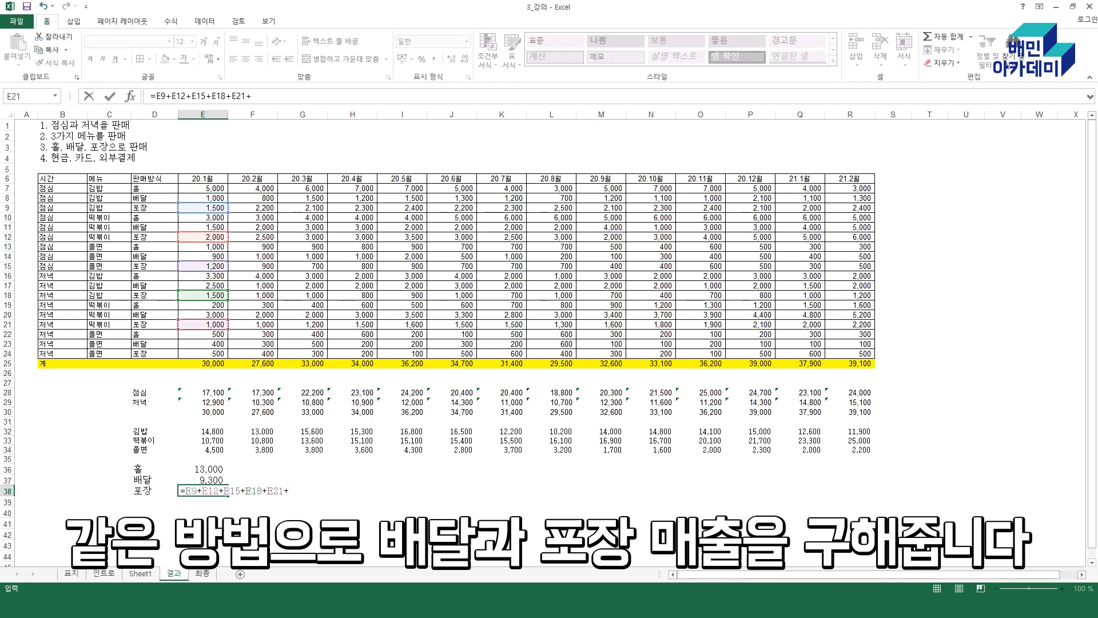
left_click(204, 354)
key("Return")
Fill the 홀, 배달 and 포장 formulas in E36:E38 across all months to column R
left_click_drag(203, 469, 863, 486)
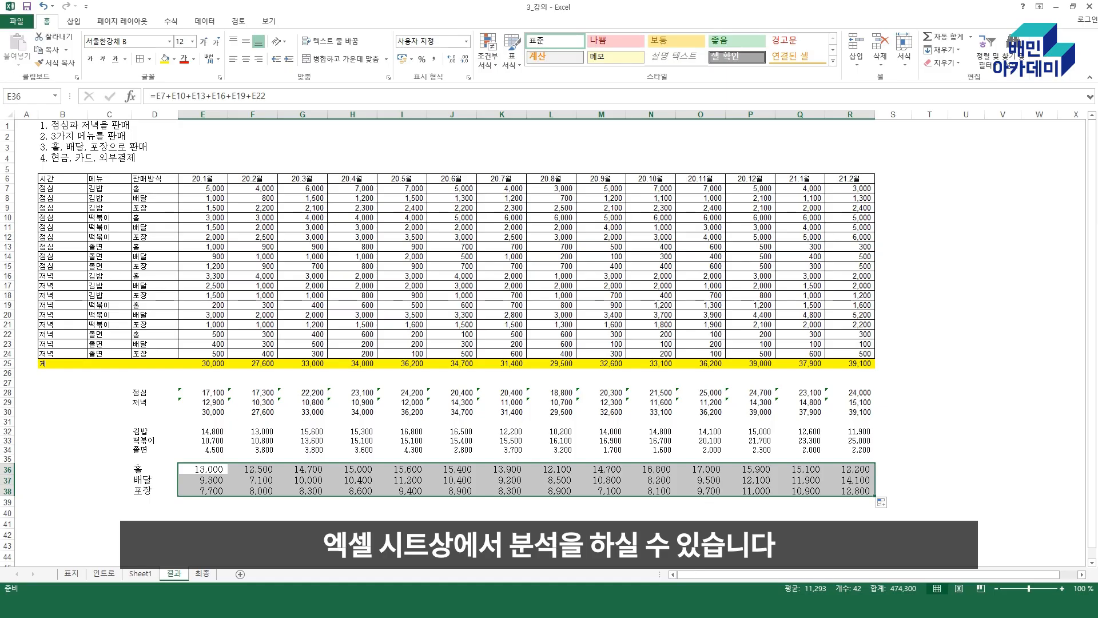
left_click(109, 501)
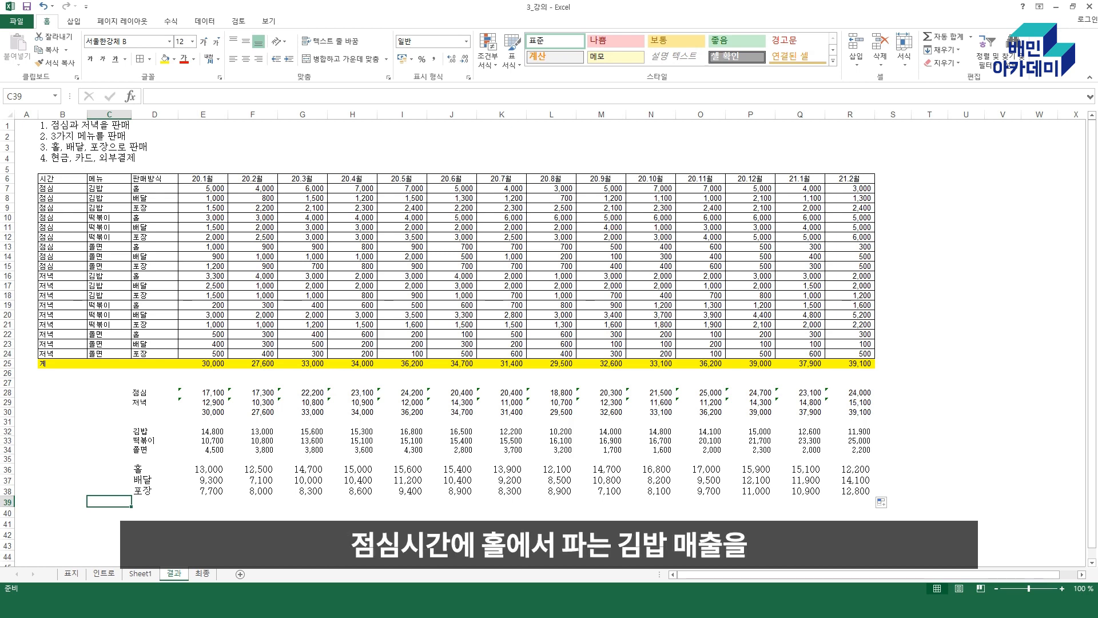
Examine the 점심 김밥 홀 row and its sales for the first months
left_click(62, 189)
left_click(109, 188)
left_click(154, 188)
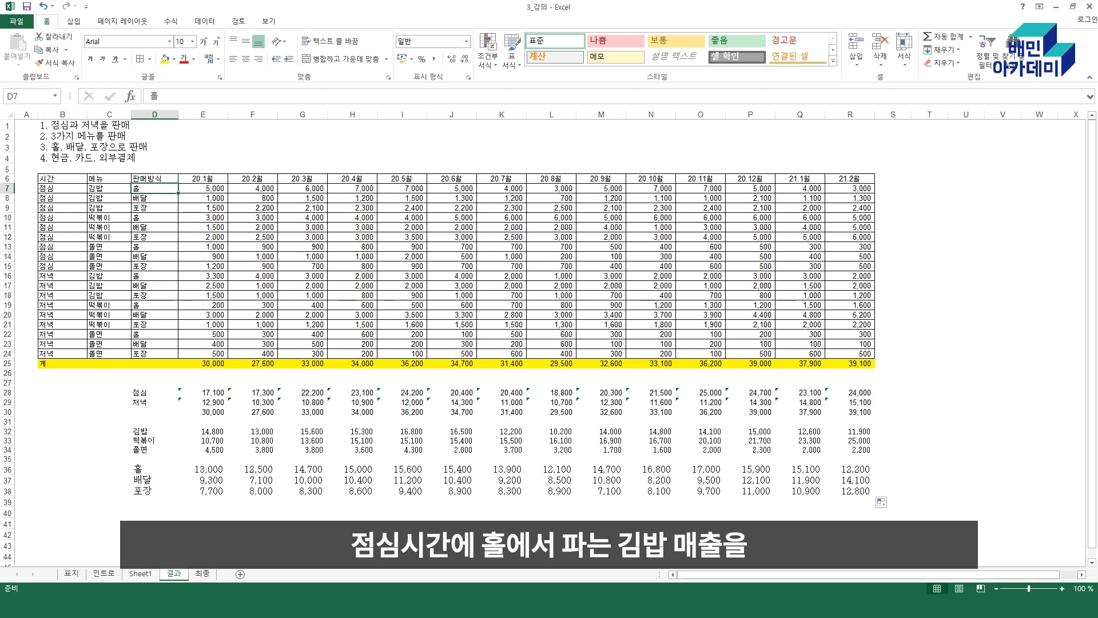
key("Right")
key("Right")
key("Right")
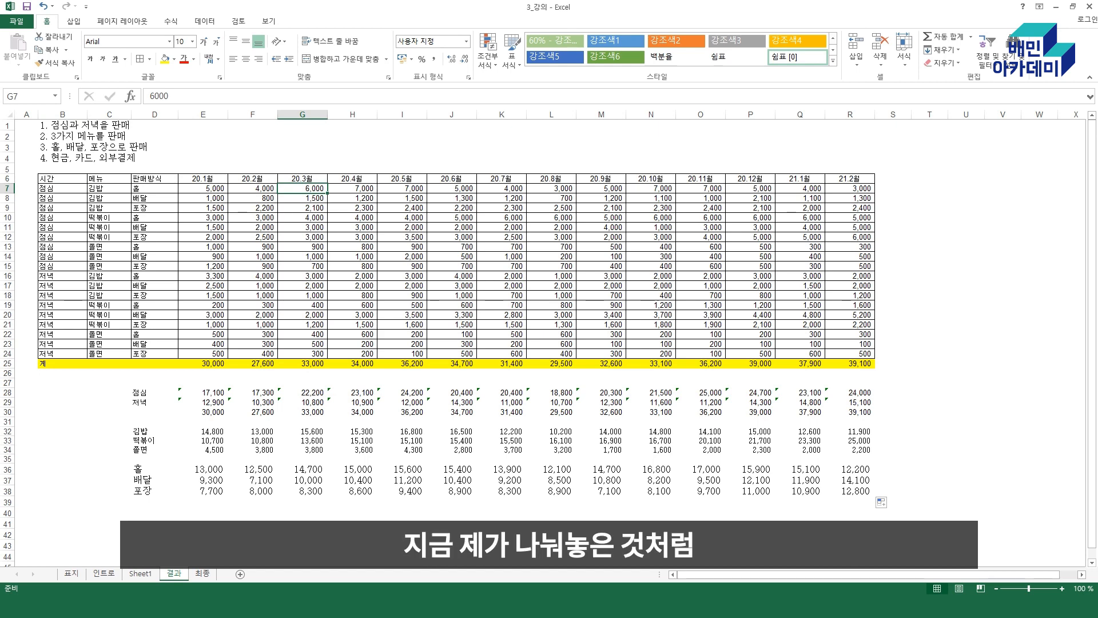
Review how the table is divided by 시간, 메뉴 and 판매방식, including the 점심 김밥 배달 and 포장 rows
left_click_drag(62, 188, 63, 334)
left_click_drag(109, 188, 155, 354)
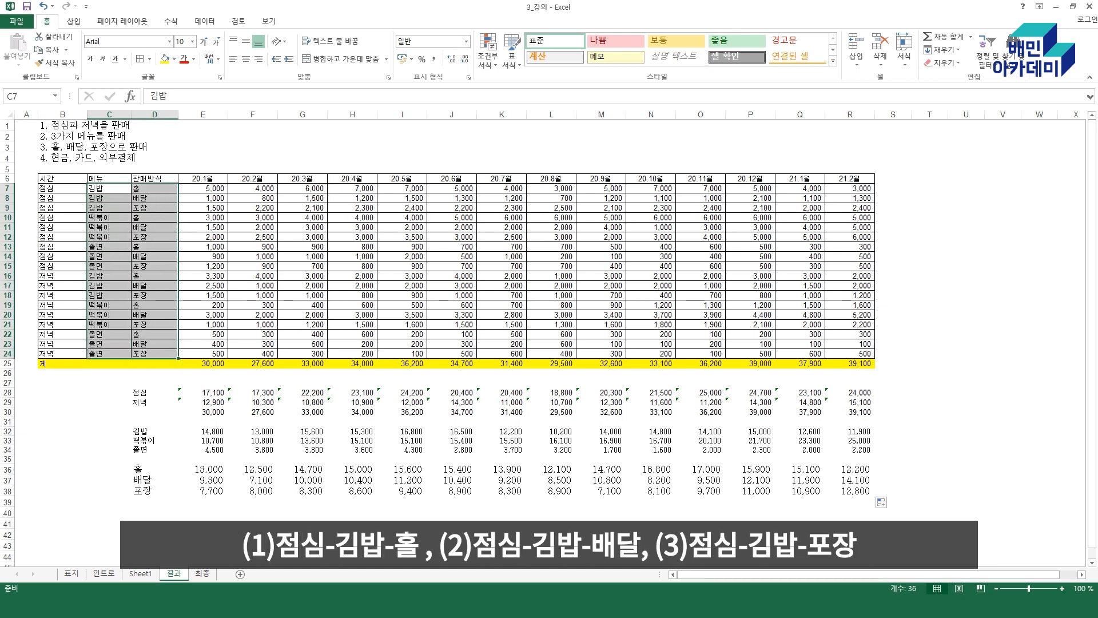
left_click(109, 198)
left_click(154, 198)
left_click(62, 207)
left_click(109, 208)
left_click(154, 208)
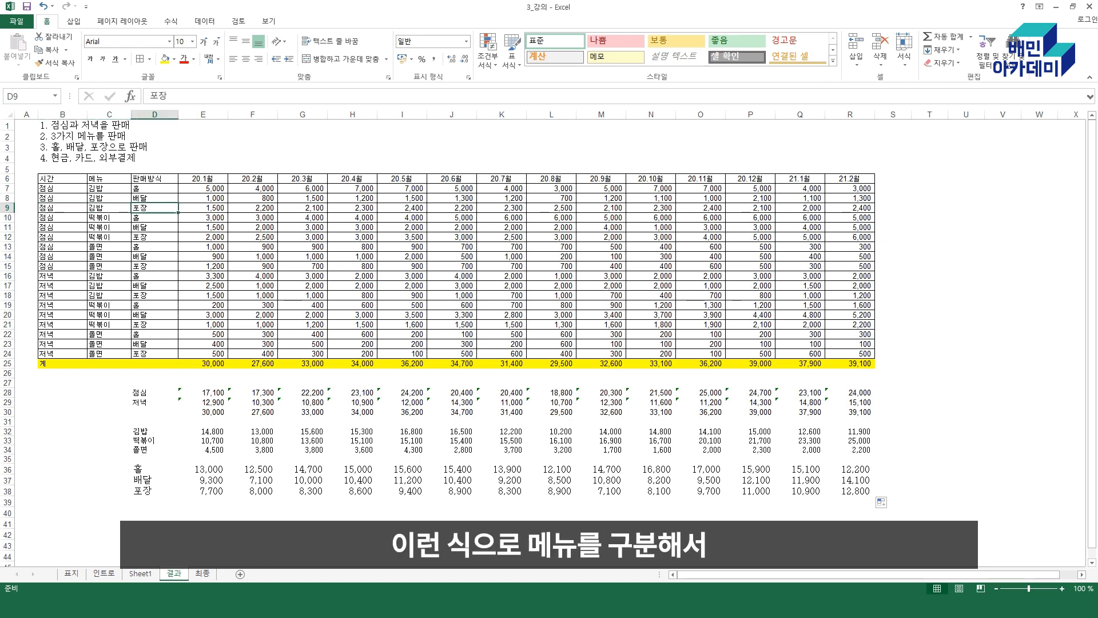